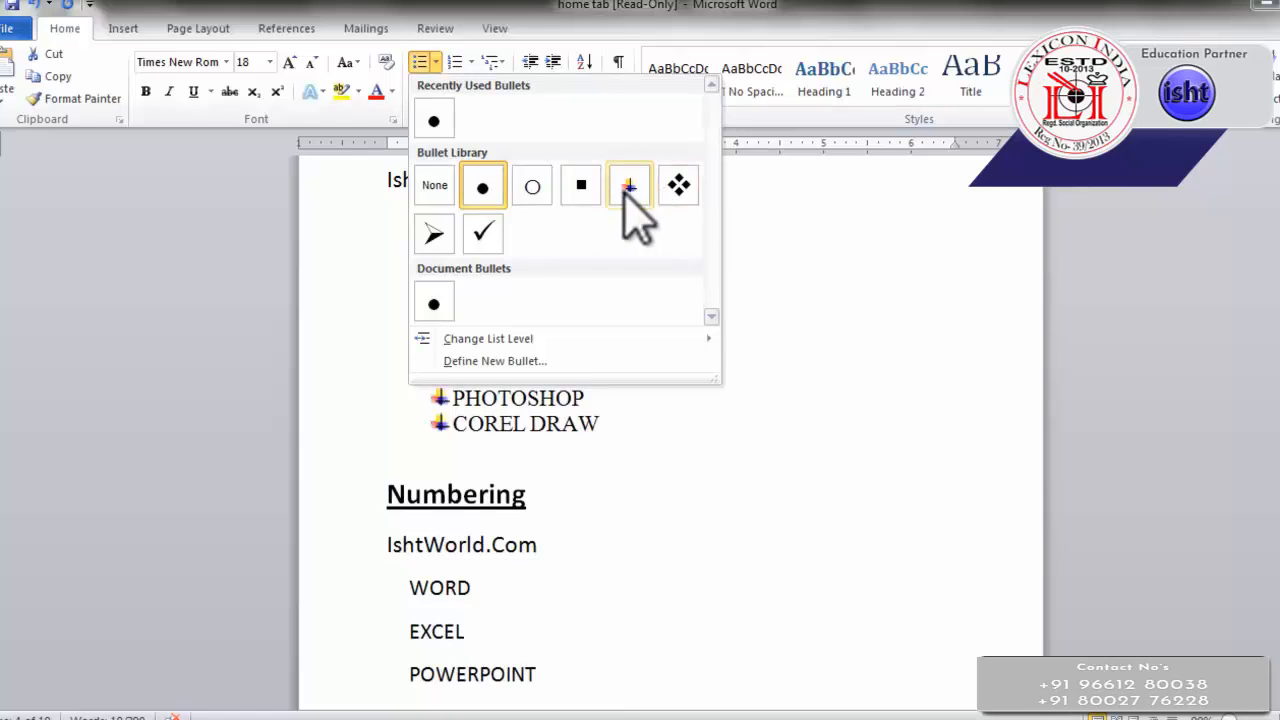
Apply arrow bullets to the selected course list, WORD through COREL DRAW, under the Bullets heading
left_click(434, 233)
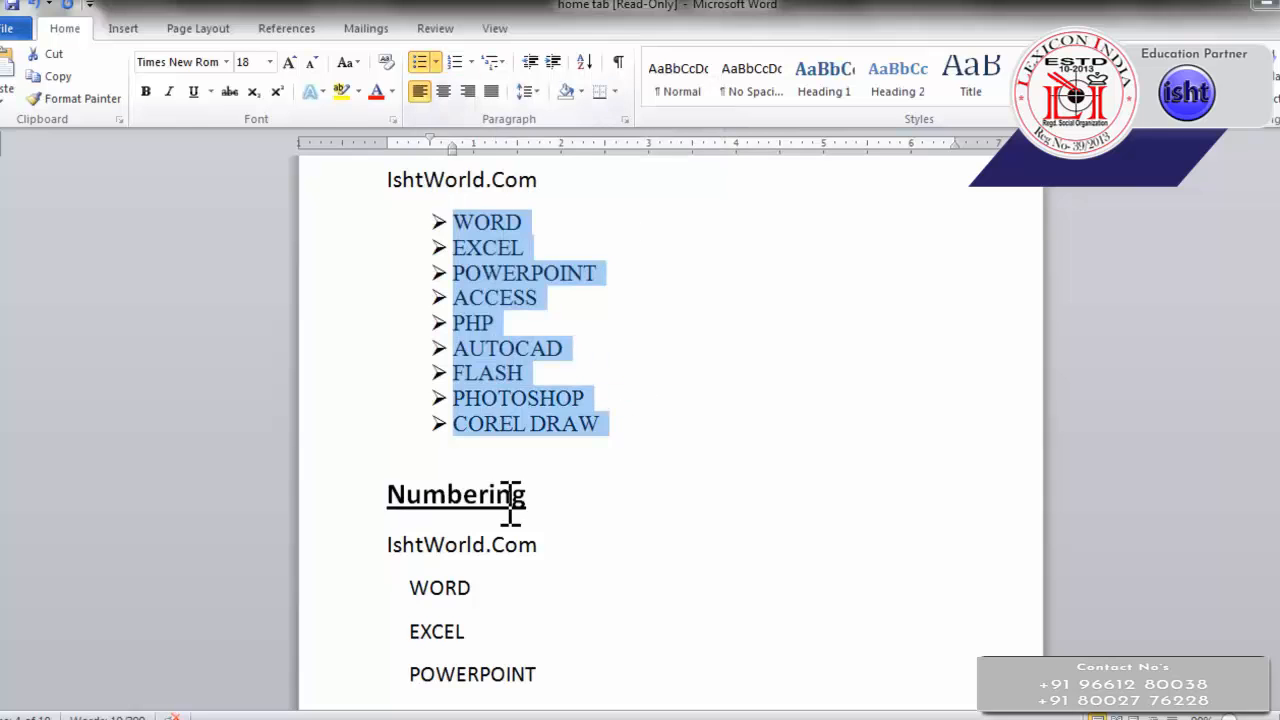
scroll(512, 511, "down", 1)
scroll(424, 67, "up", 2)
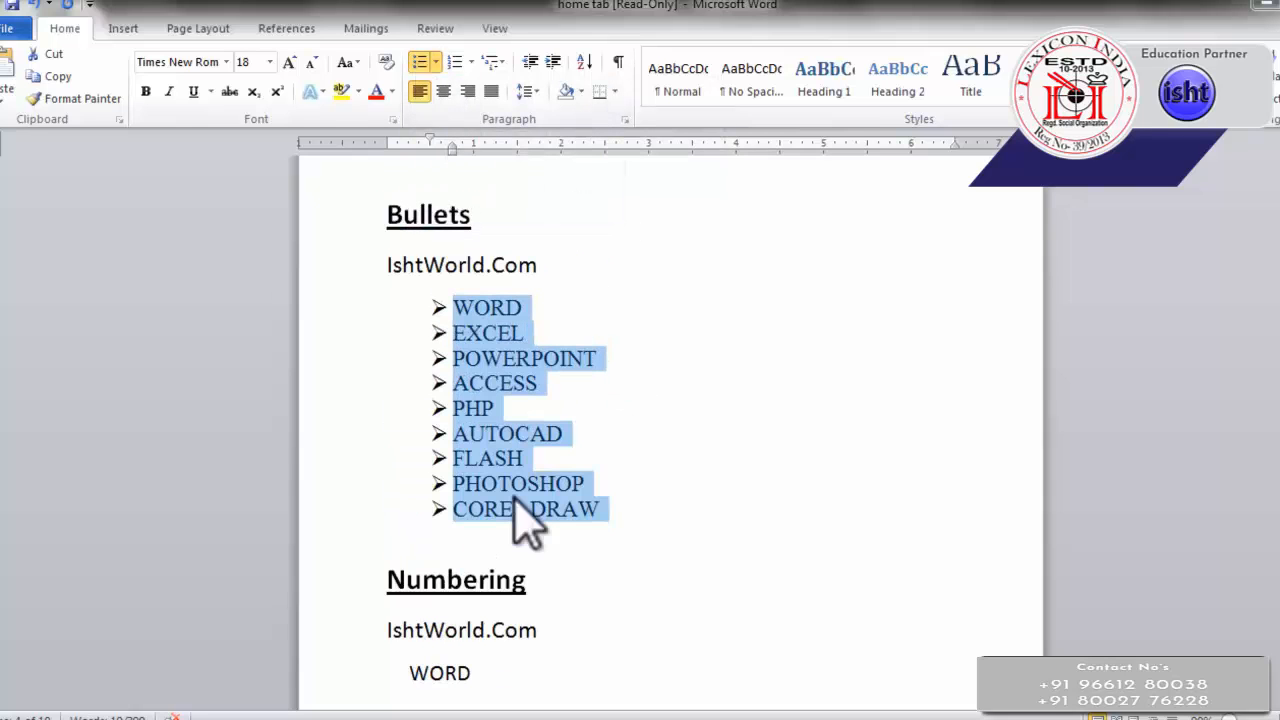
Remove the bullets from the course list under the Bullets heading and reapply the arrow bullets
left_click(420, 64)
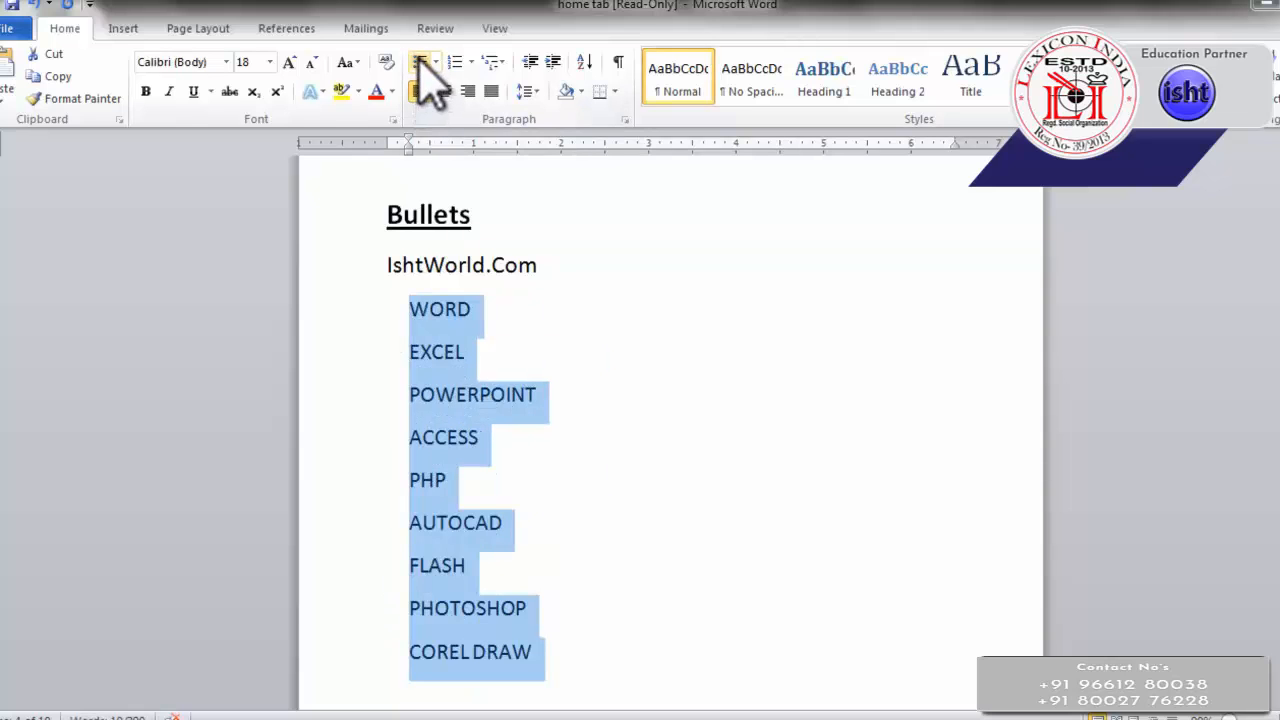
scroll(535, 437, "down", 3)
scroll(549, 480, "down", 4)
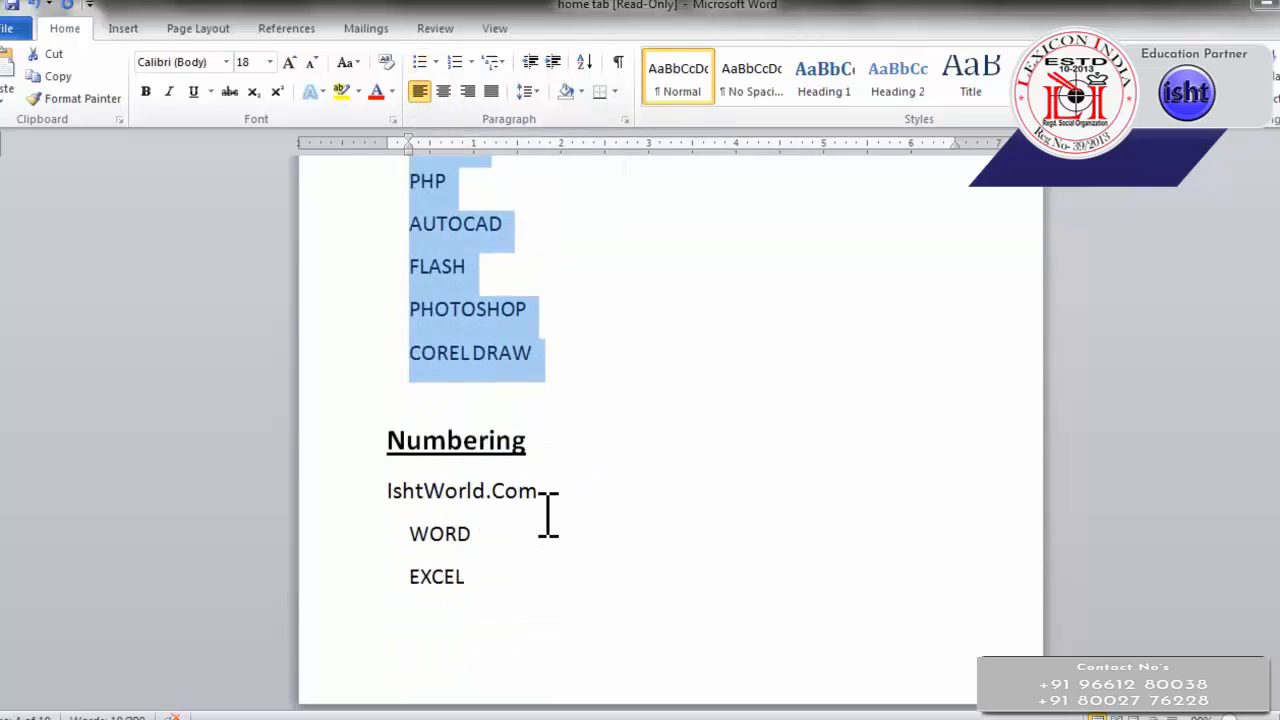
scroll(549, 500, "up", 4)
left_click(421, 66)
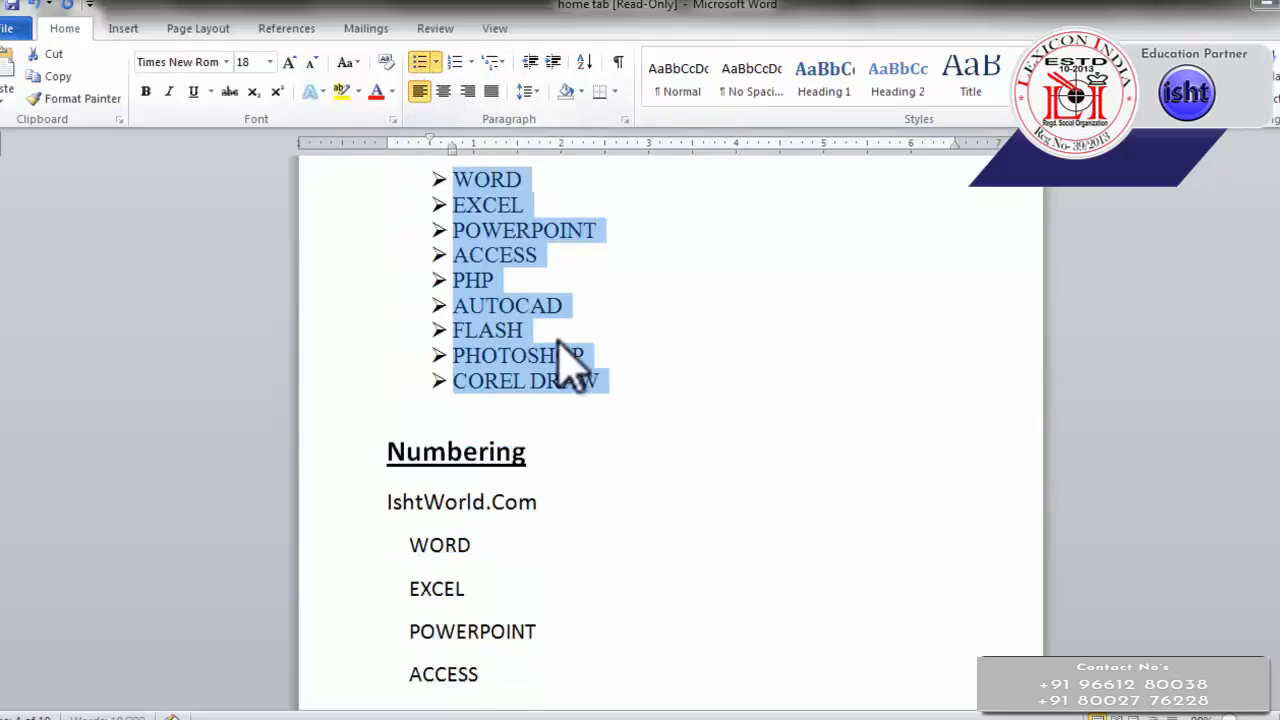
Number the items WORD through COREL DRAW under the Numbering heading in the 1., 2., 3. format
scroll(575, 430, "down", 5)
scroll(562, 530, "down", 3)
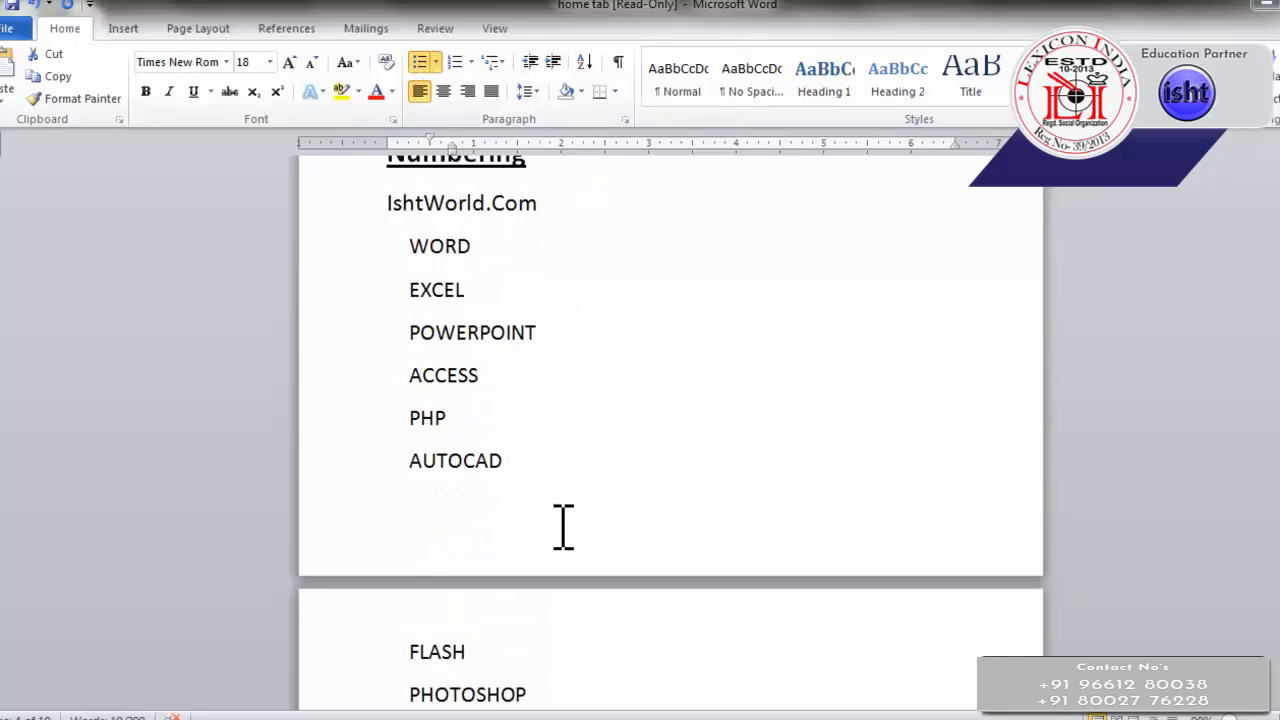
scroll(568, 535, "up", 4)
scroll(564, 495, "down", 6)
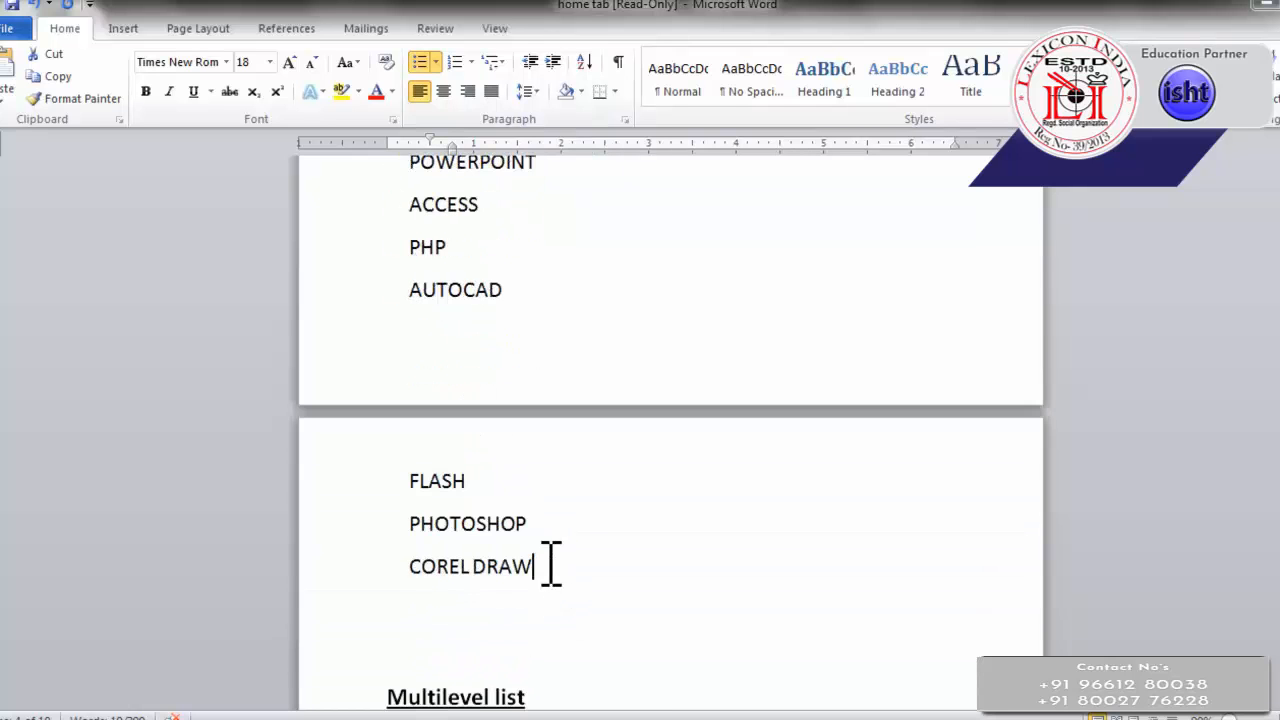
mouse_move(551, 563)
left_mouse_down()
mouse_move(417, 206)
mouse_move(400, 123)
mouse_move(420, 274)
left_mouse_up()
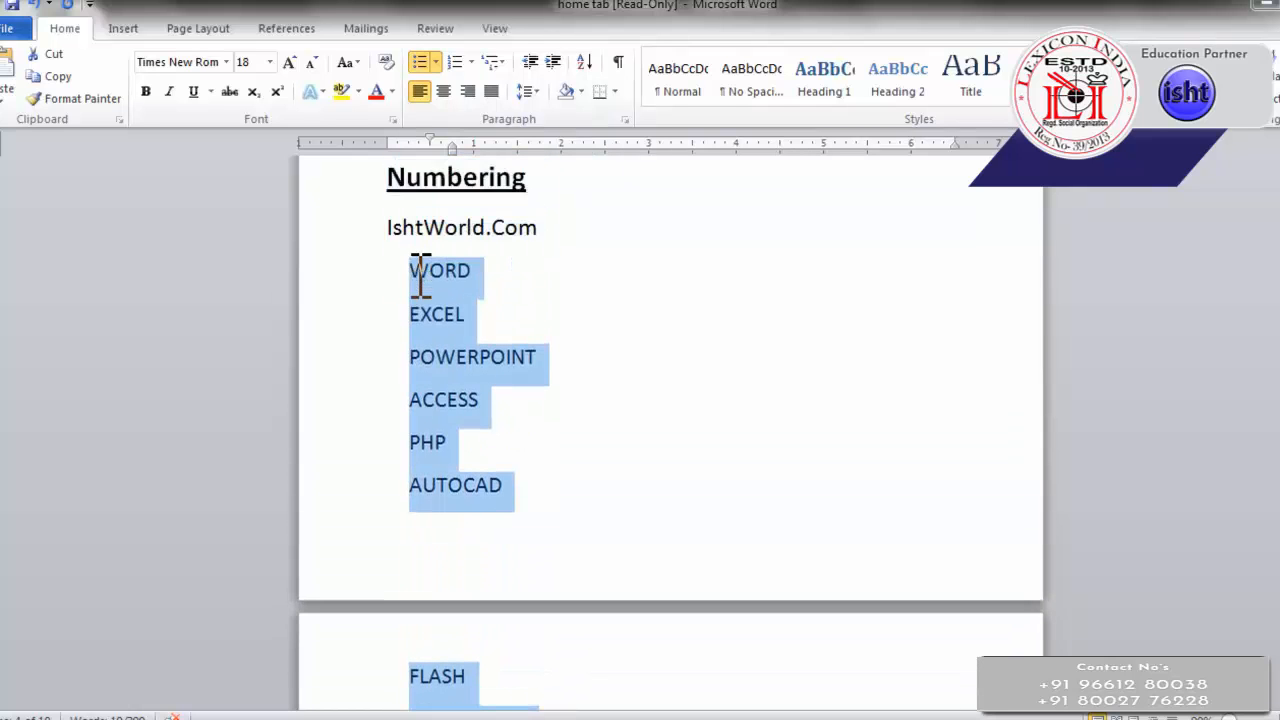
left_click(452, 62)
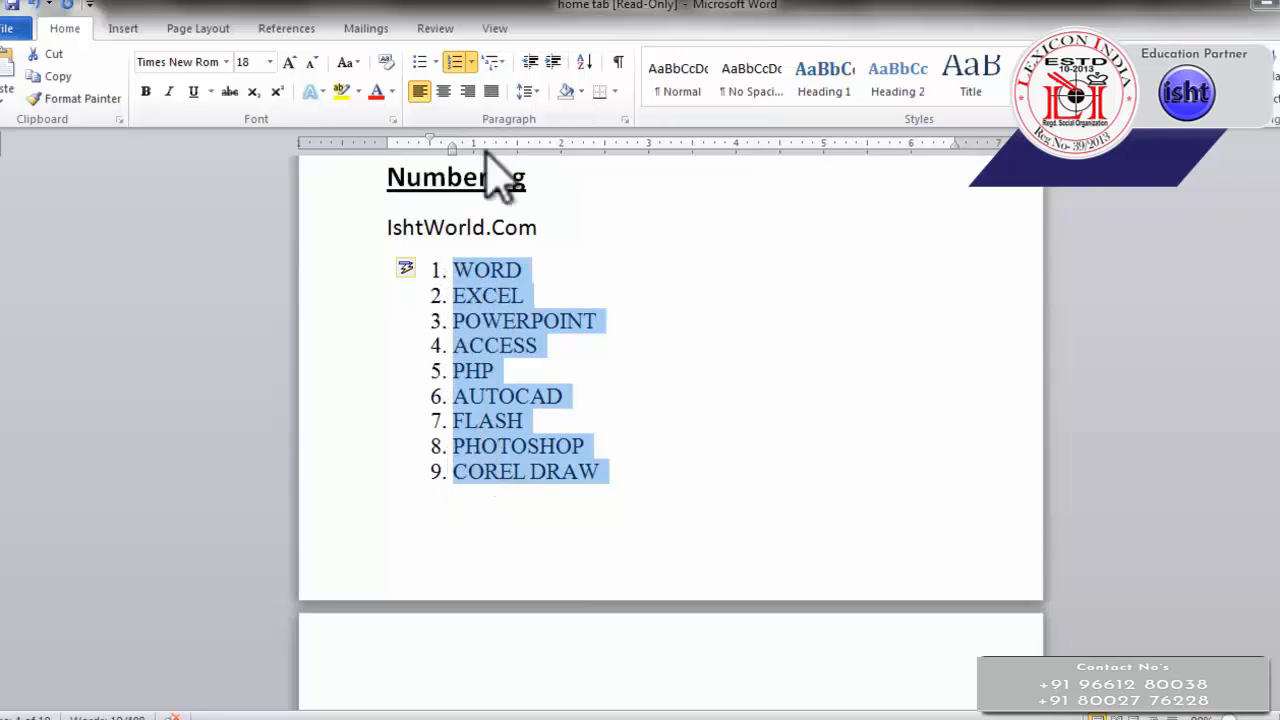
left_click(455, 62)
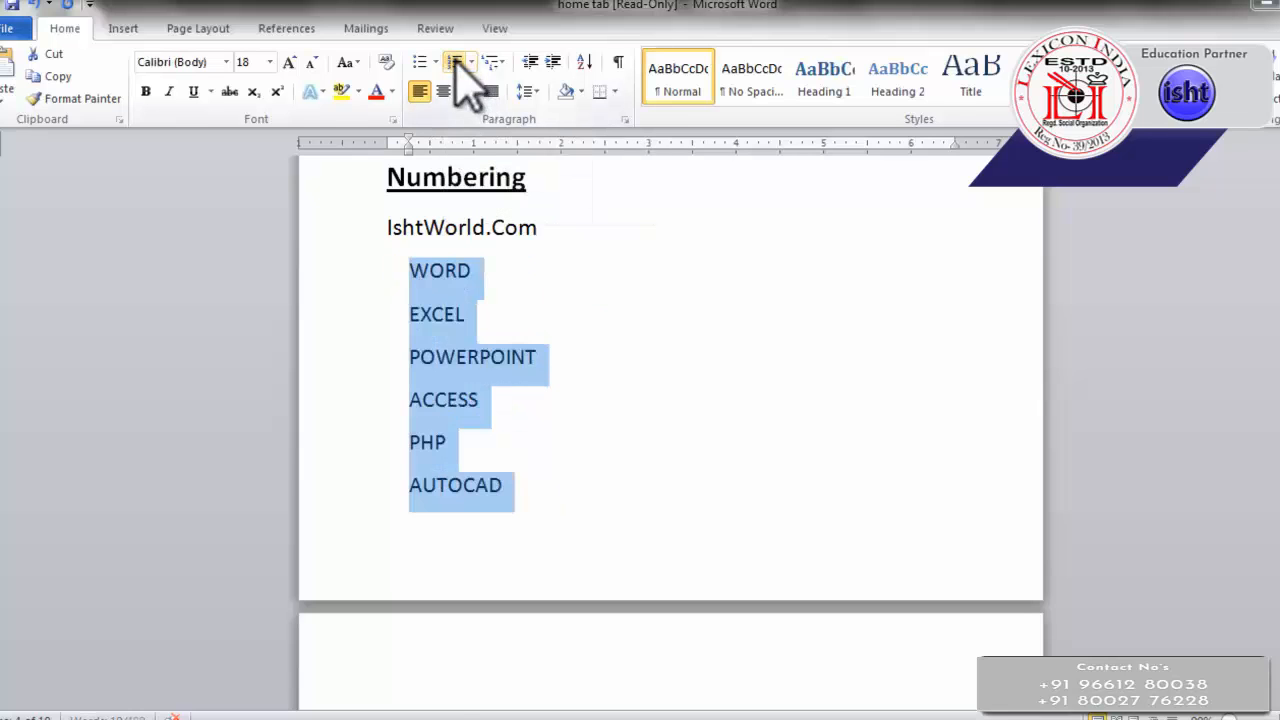
left_click(456, 62)
Change the number format of the list under the Numbering heading to Roman numerals (I., II., III.)
left_click(471, 62)
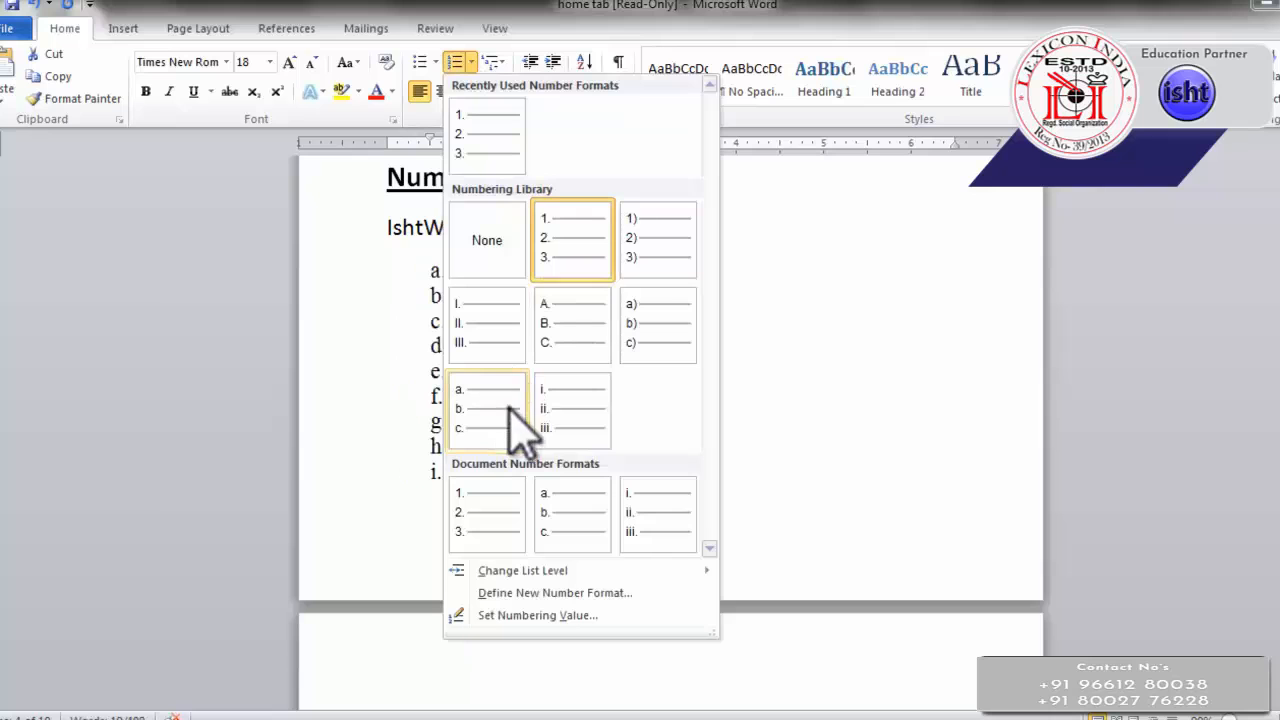
left_click(481, 333)
left_click(471, 64)
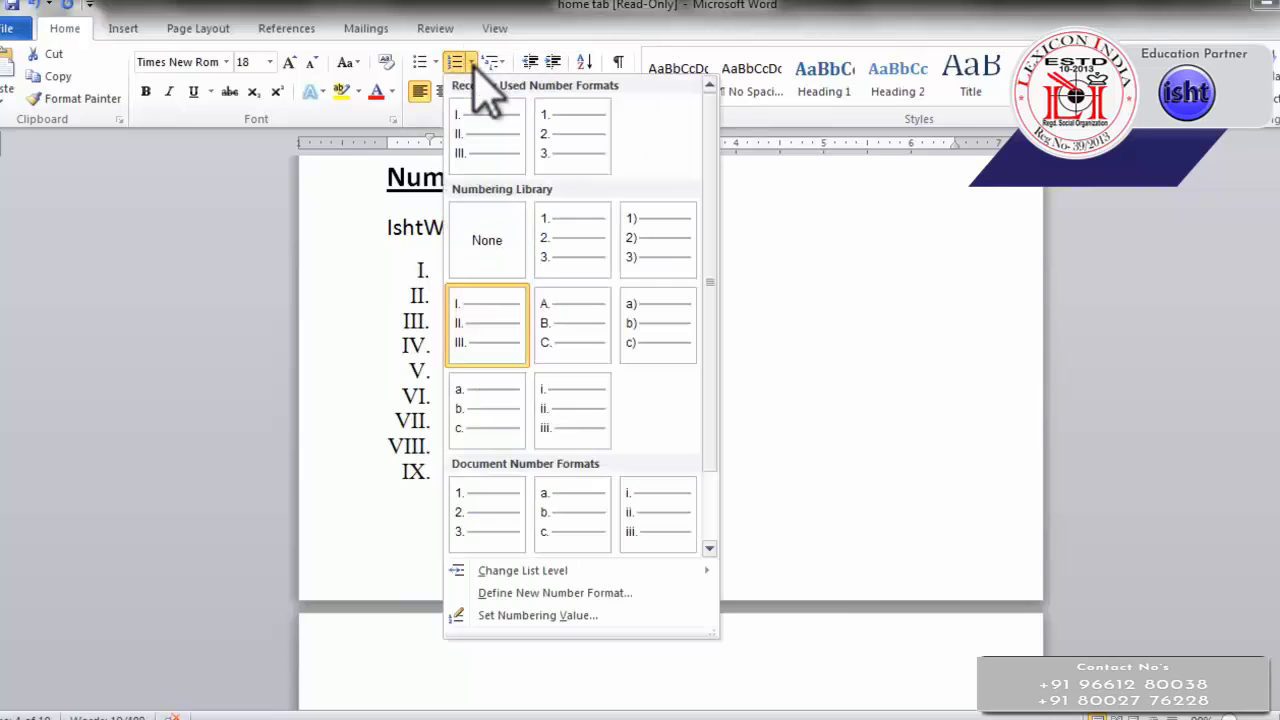
left_click(478, 3)
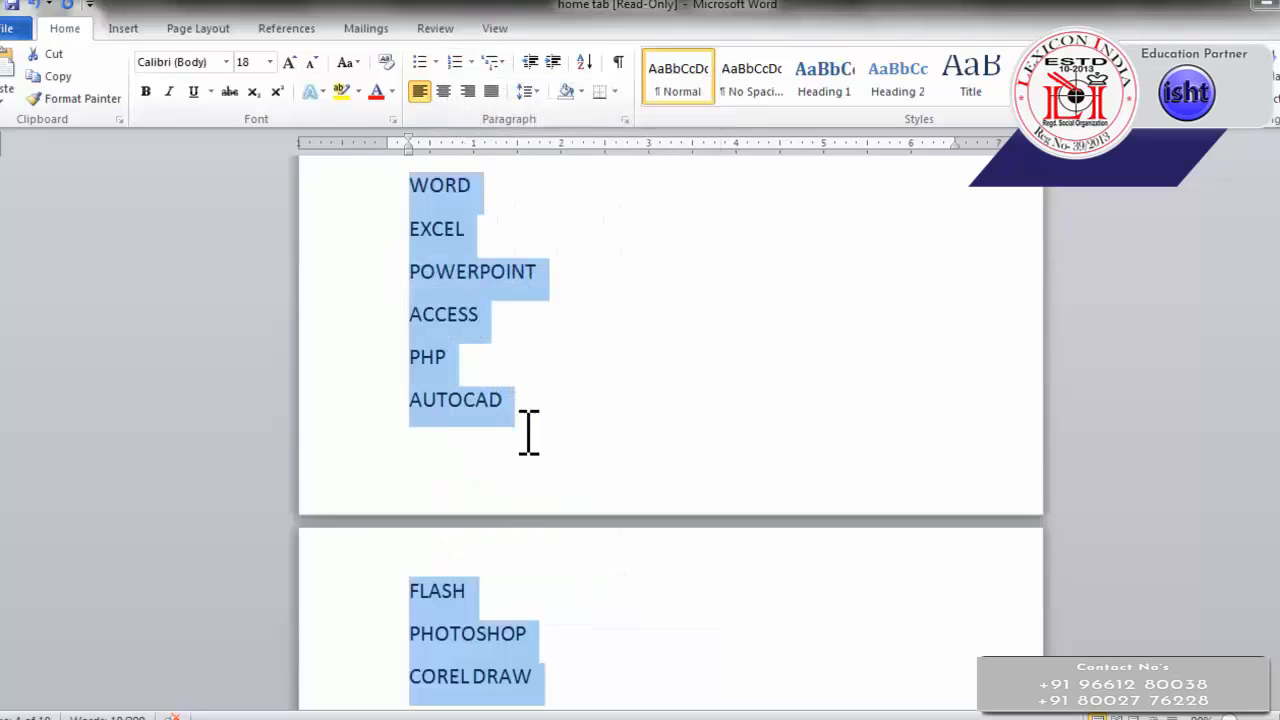
Turn the Roman numbering off and on again for the list under the Numbering heading
scroll(529, 432, "down", 1)
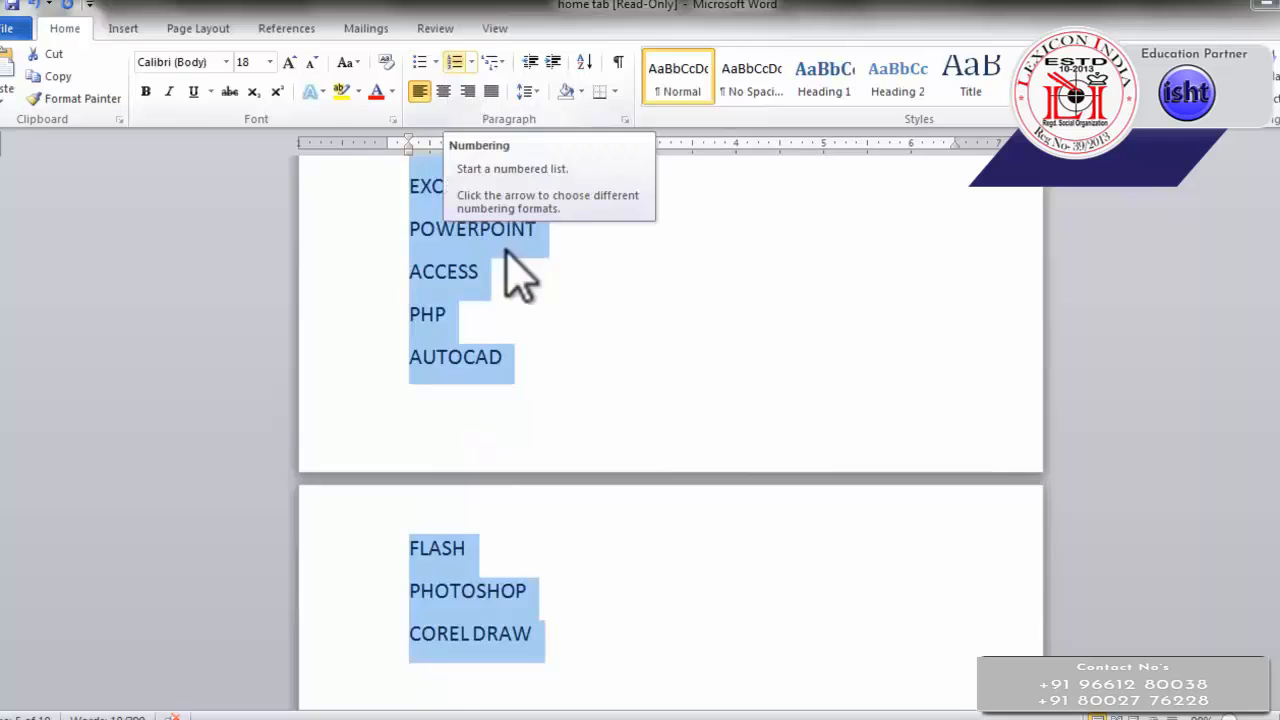
scroll(520, 275, "up", 1)
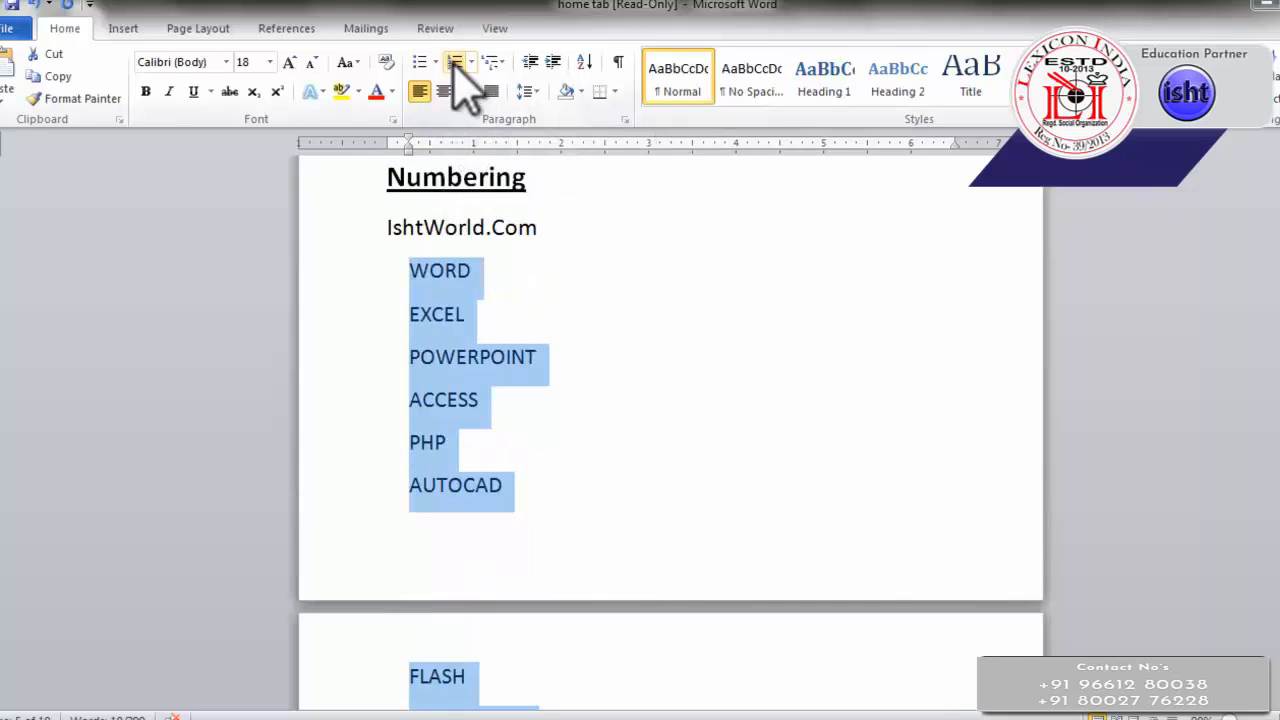
left_click(455, 62)
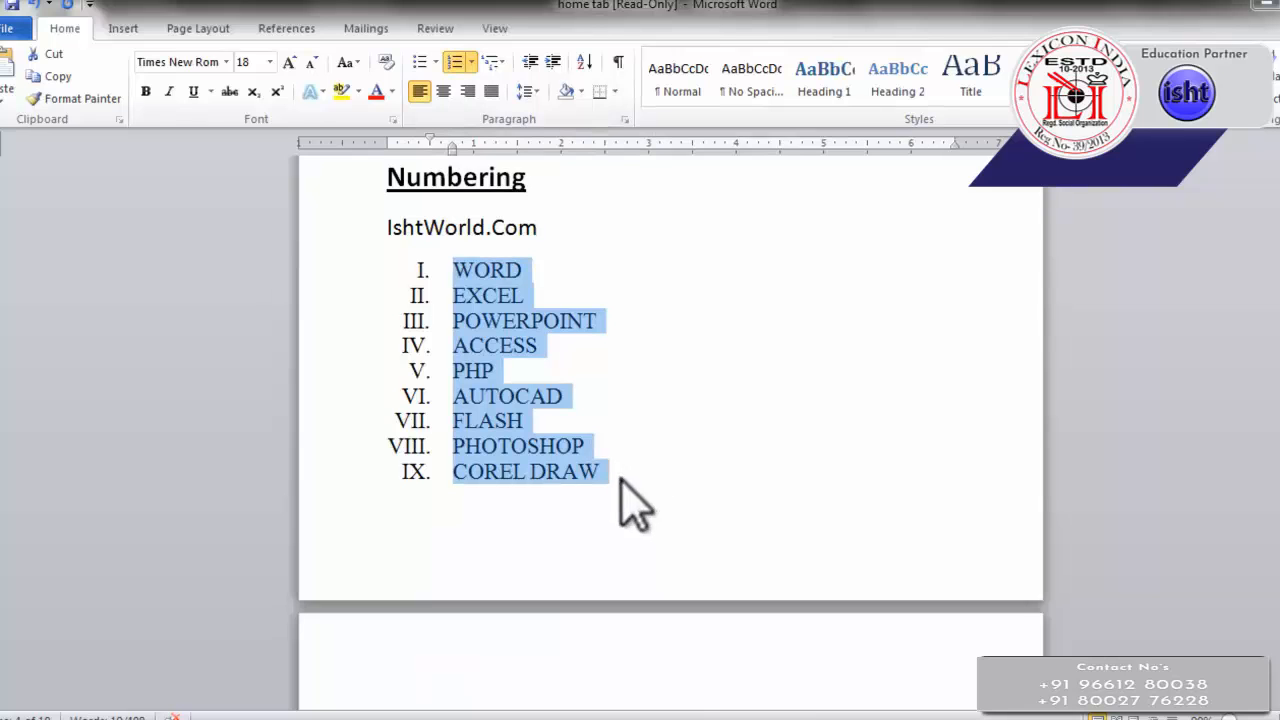
Apply the 1) a) i) multilevel list format to the items WORD through AUTOCAD under the Multilevel list heading
scroll(615, 470, "down", 6)
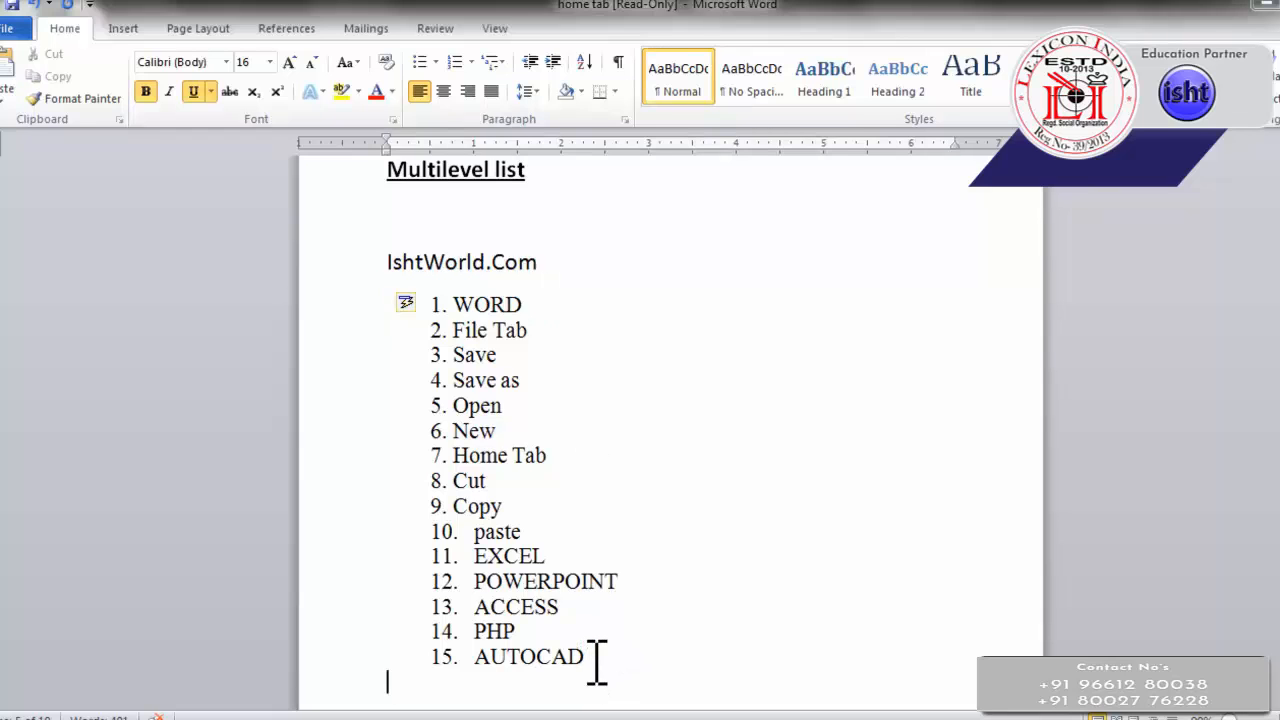
left_click_drag(596, 658, 466, 286)
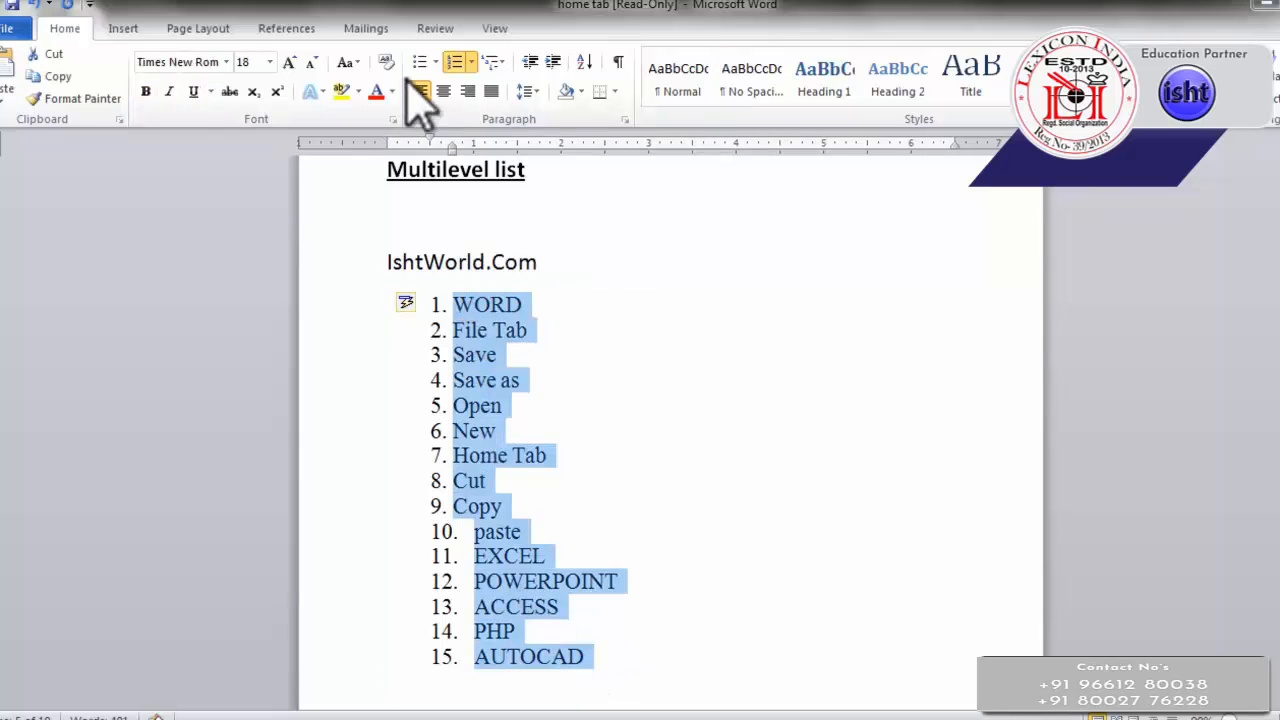
left_click(452, 63)
left_click(421, 63)
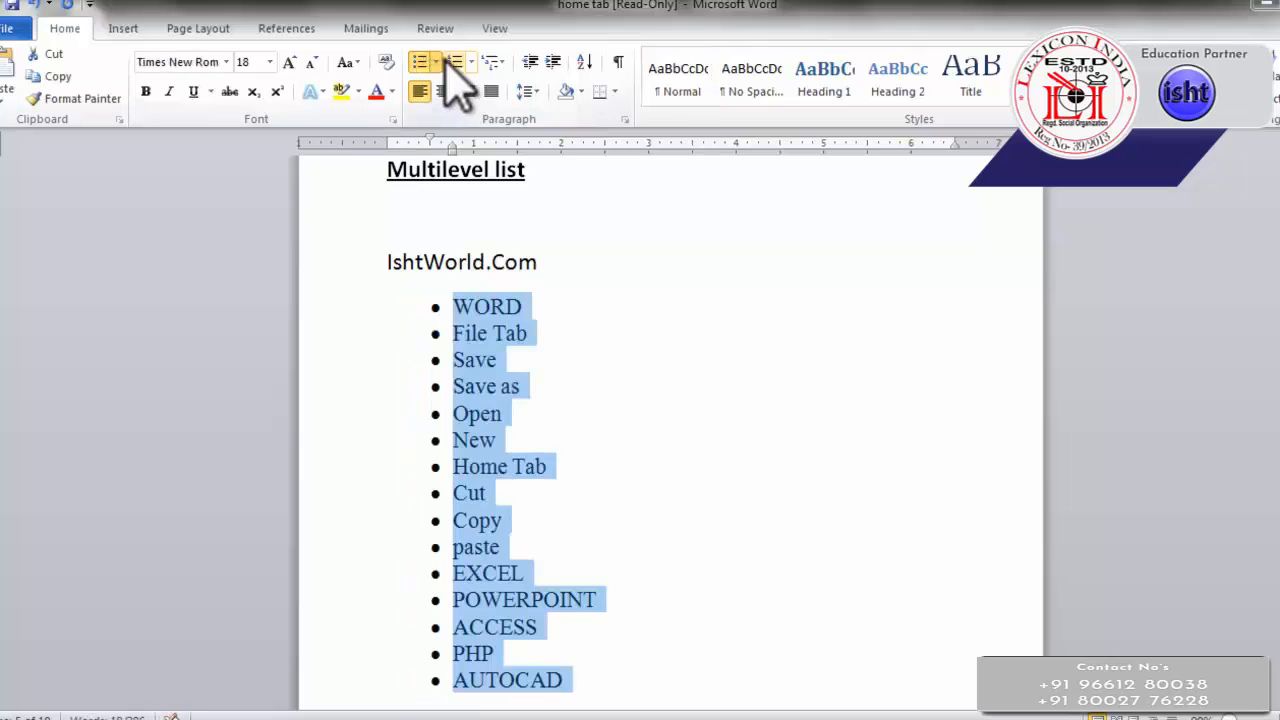
left_click(455, 63)
left_click(490, 62)
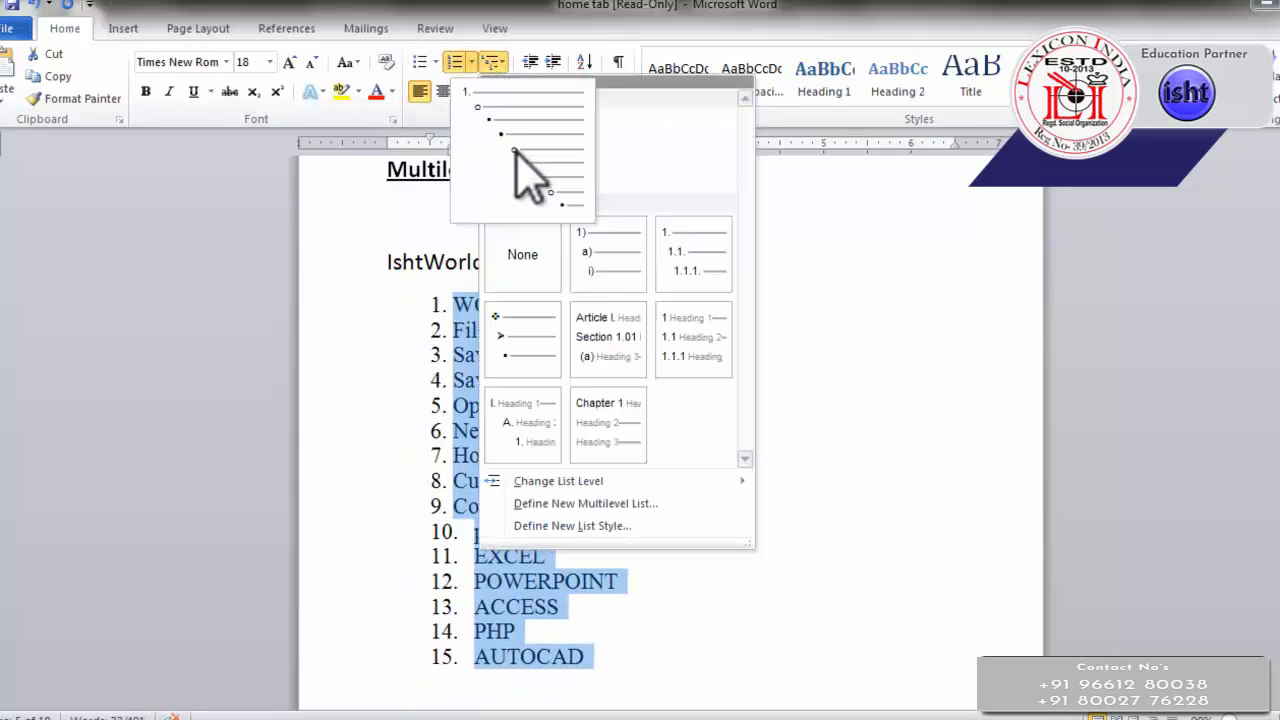
left_click(598, 262)
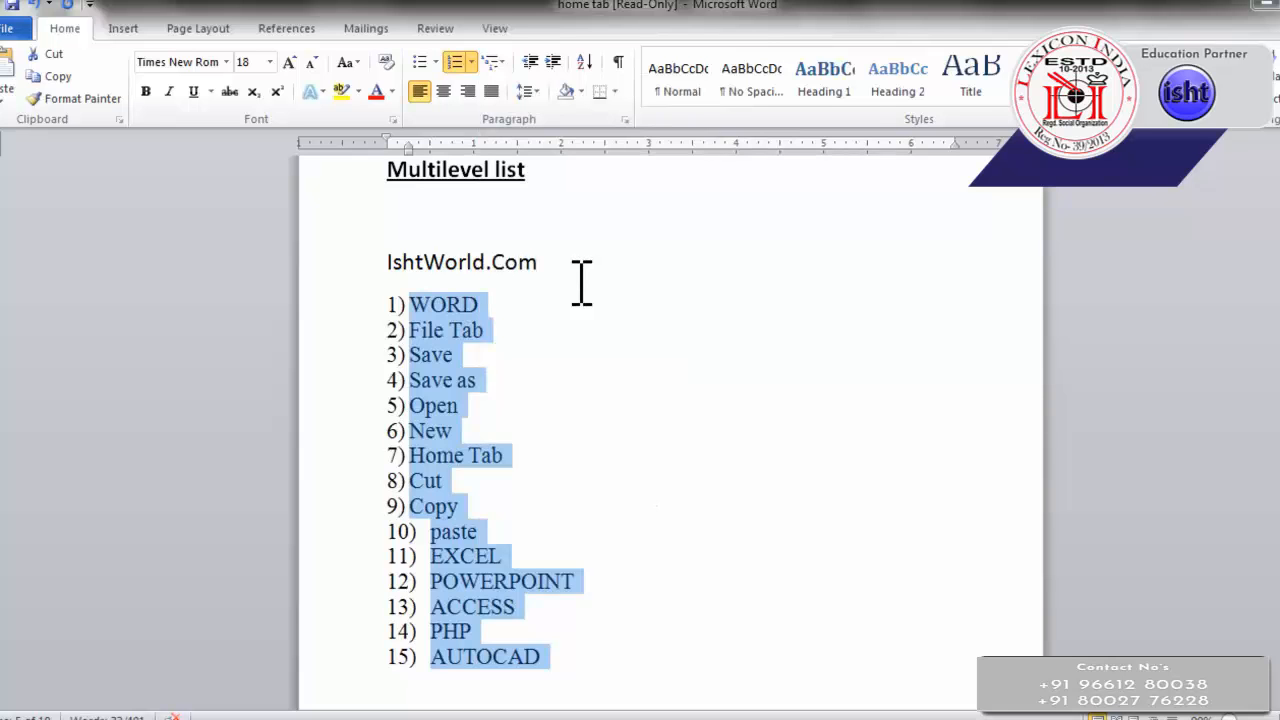
left_click(487, 330)
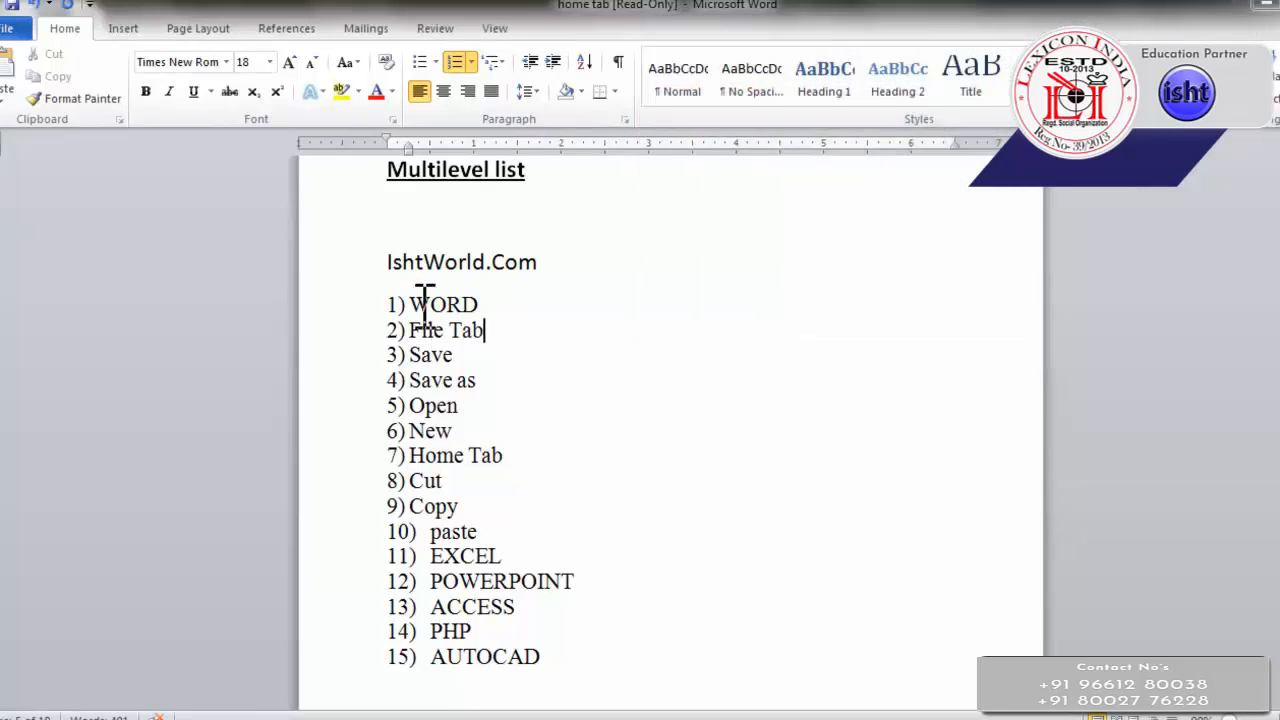
left_click_drag(409, 304, 445, 302)
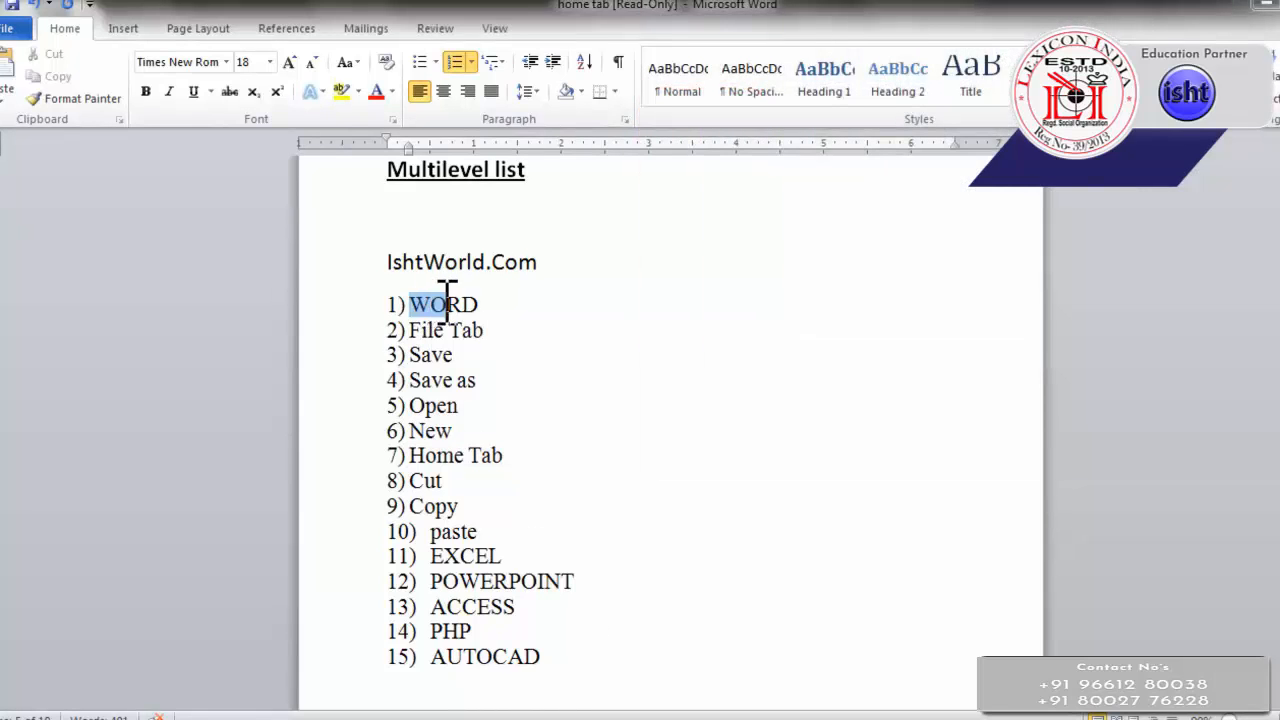
left_click_drag(431, 558, 450, 612)
Demote File Tab to a second-level item, a), under WORD in the multilevel list
left_click(411, 331)
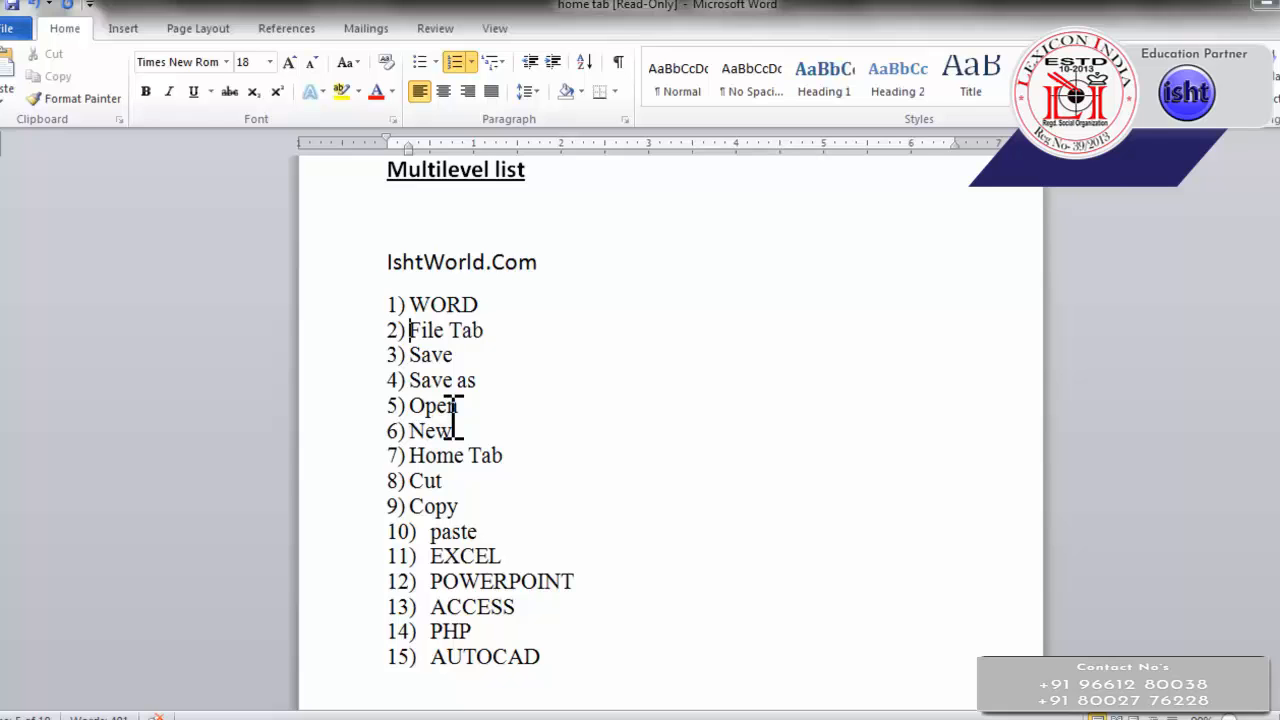
scroll(551, 390, "up", 2)
scroll(530, 420, "down", 1)
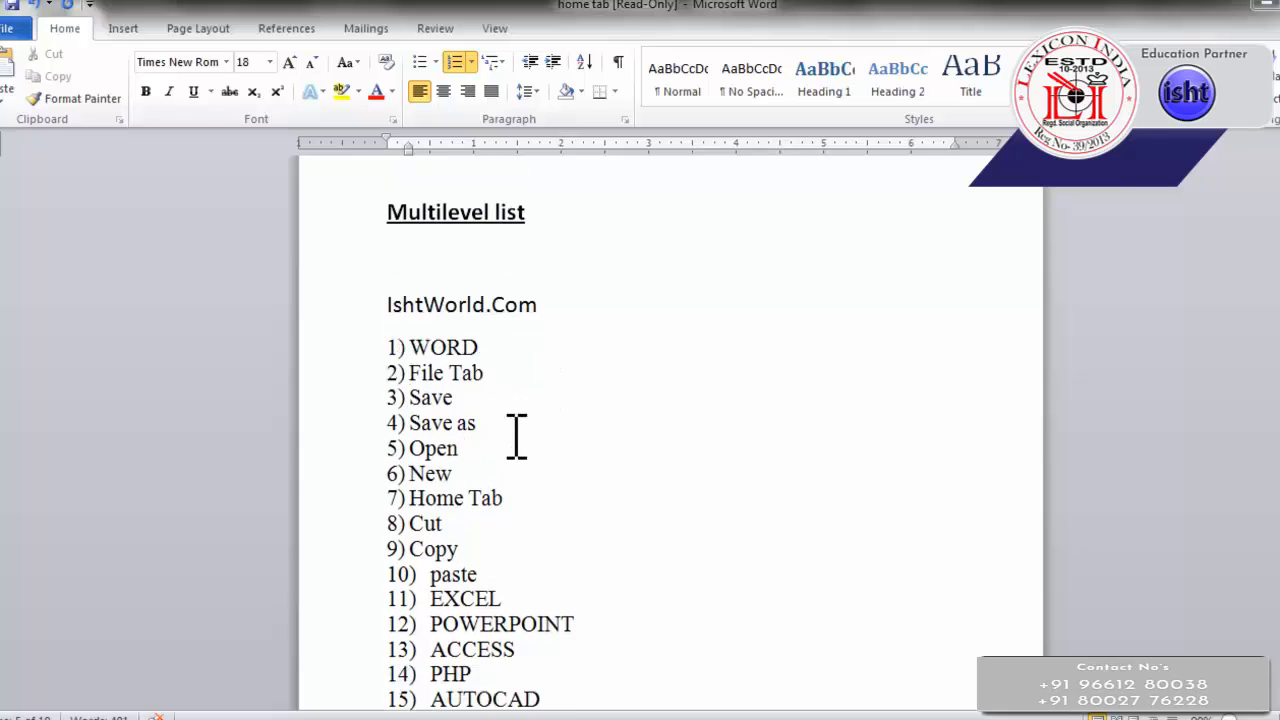
scroll(516, 435, "down", 1)
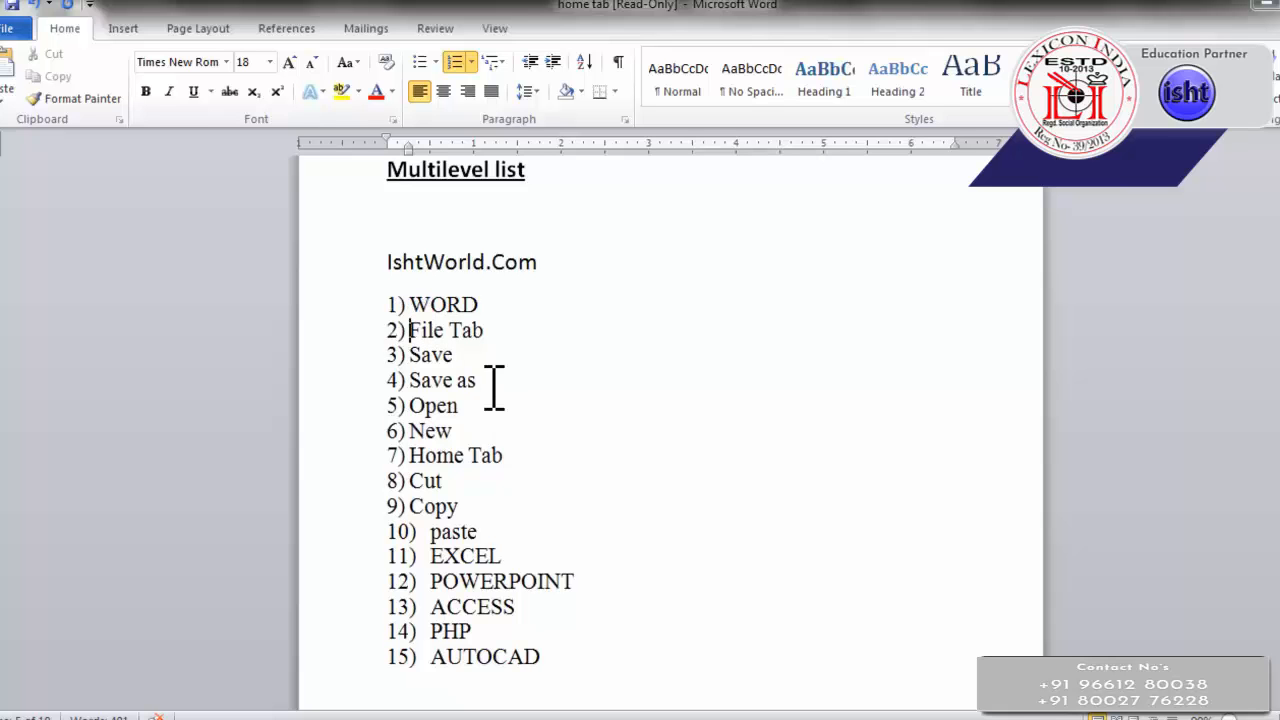
key("Tab")
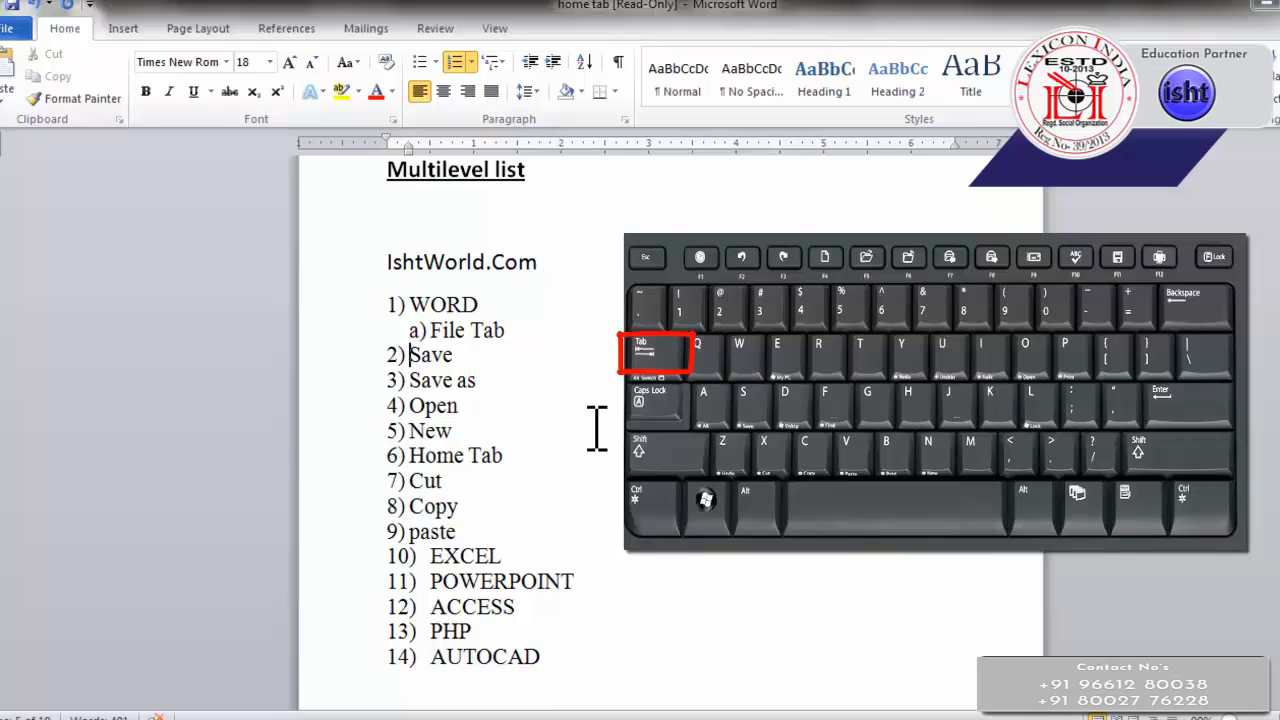
Demote Save, Save as, Open and New to third-level items i) to iv) under File Tab
key("Tab")
key("Tab")
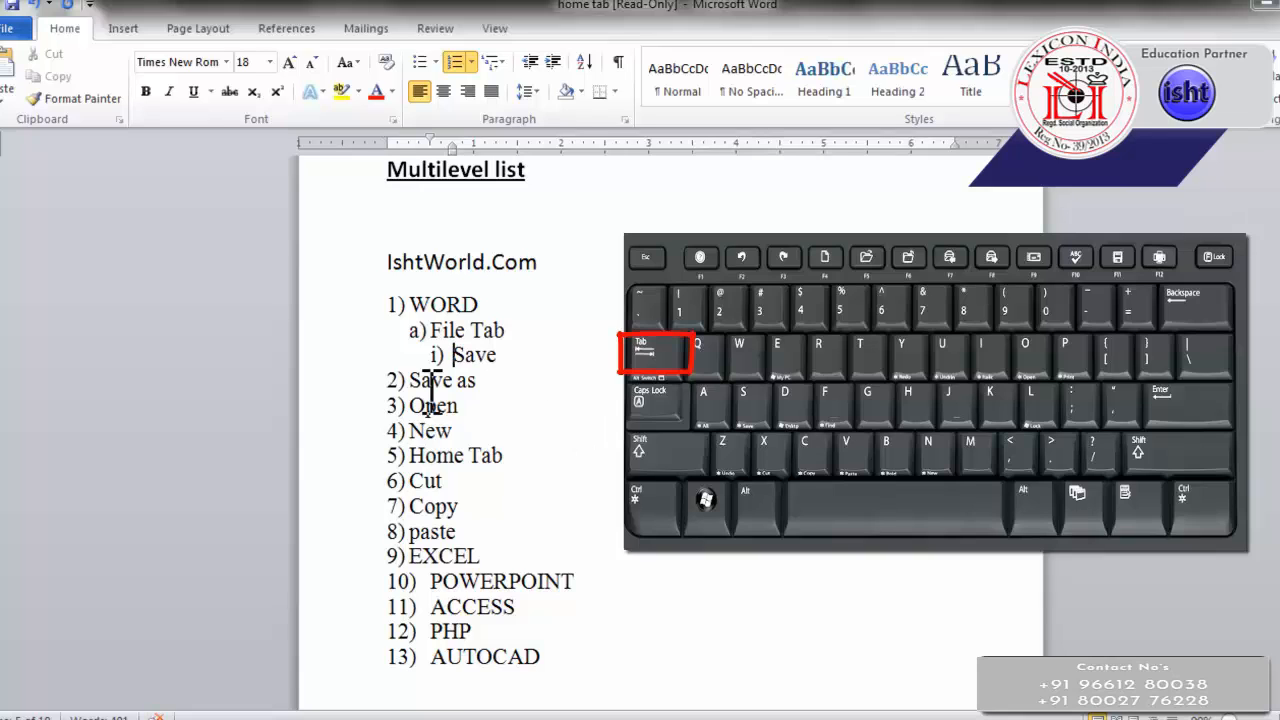
left_click(410, 380)
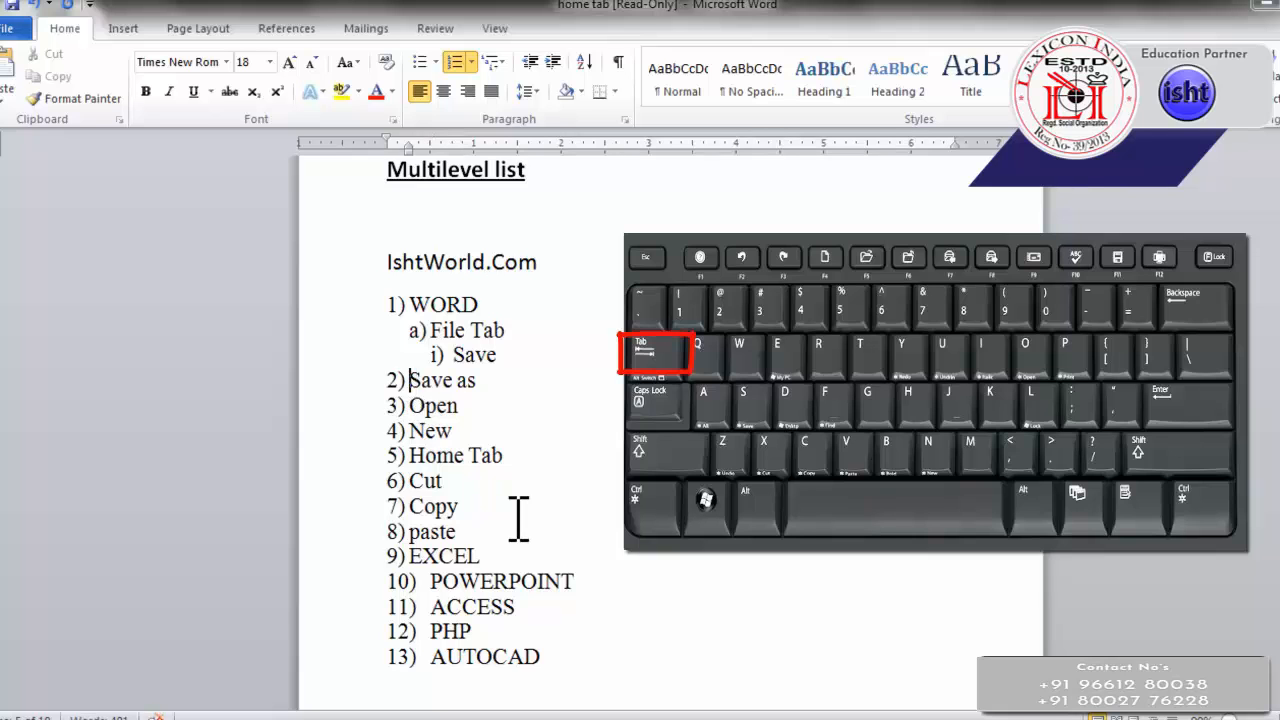
key("Tab")
key("Tab")
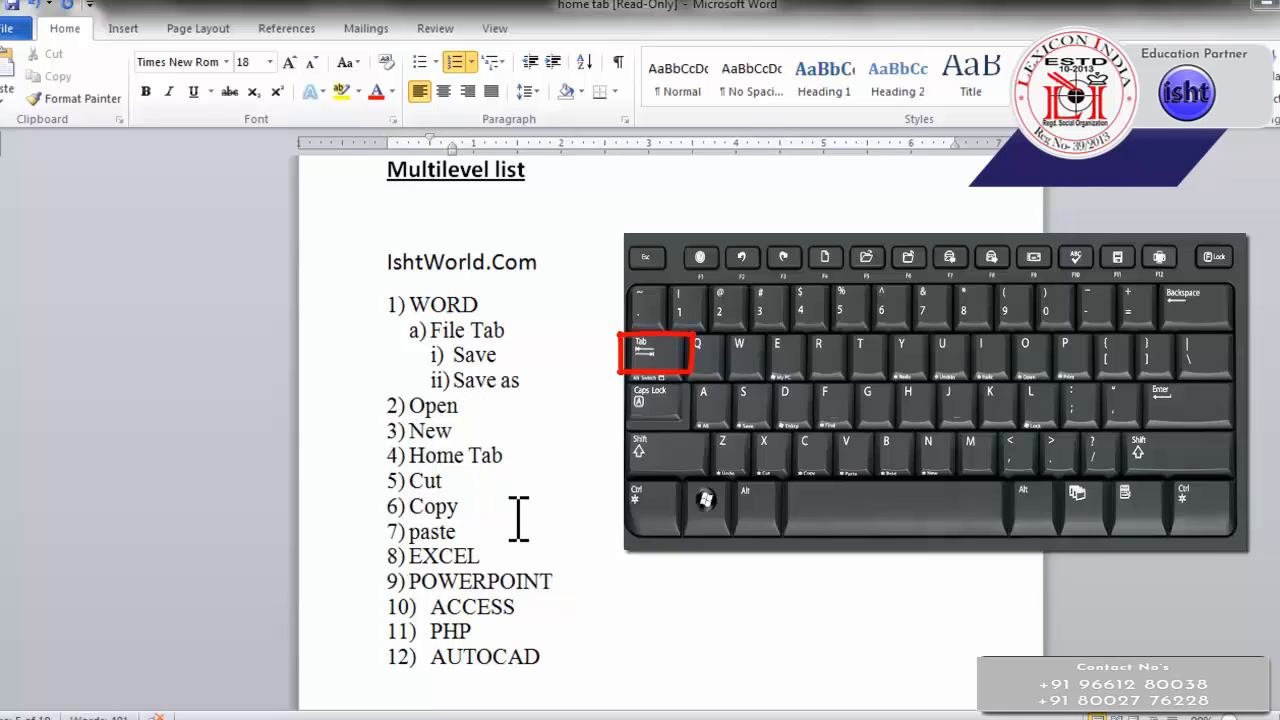
left_click(411, 405)
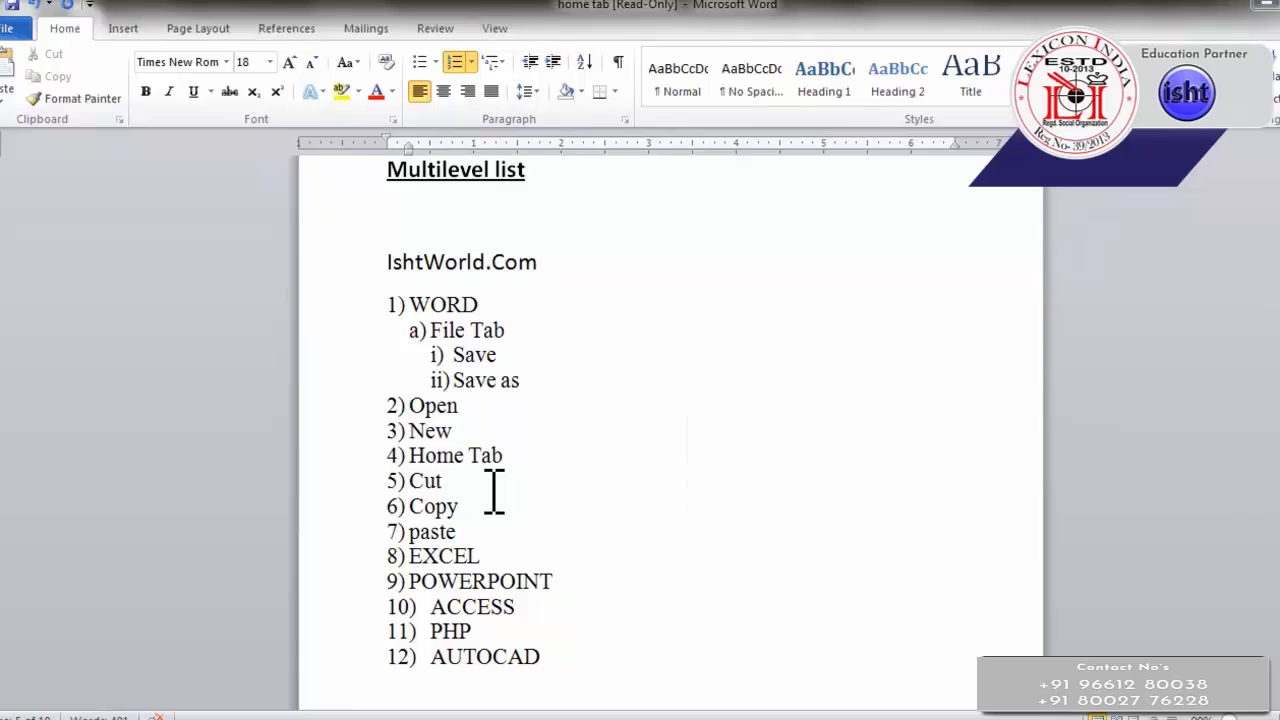
key("Tab")
key("Tab")
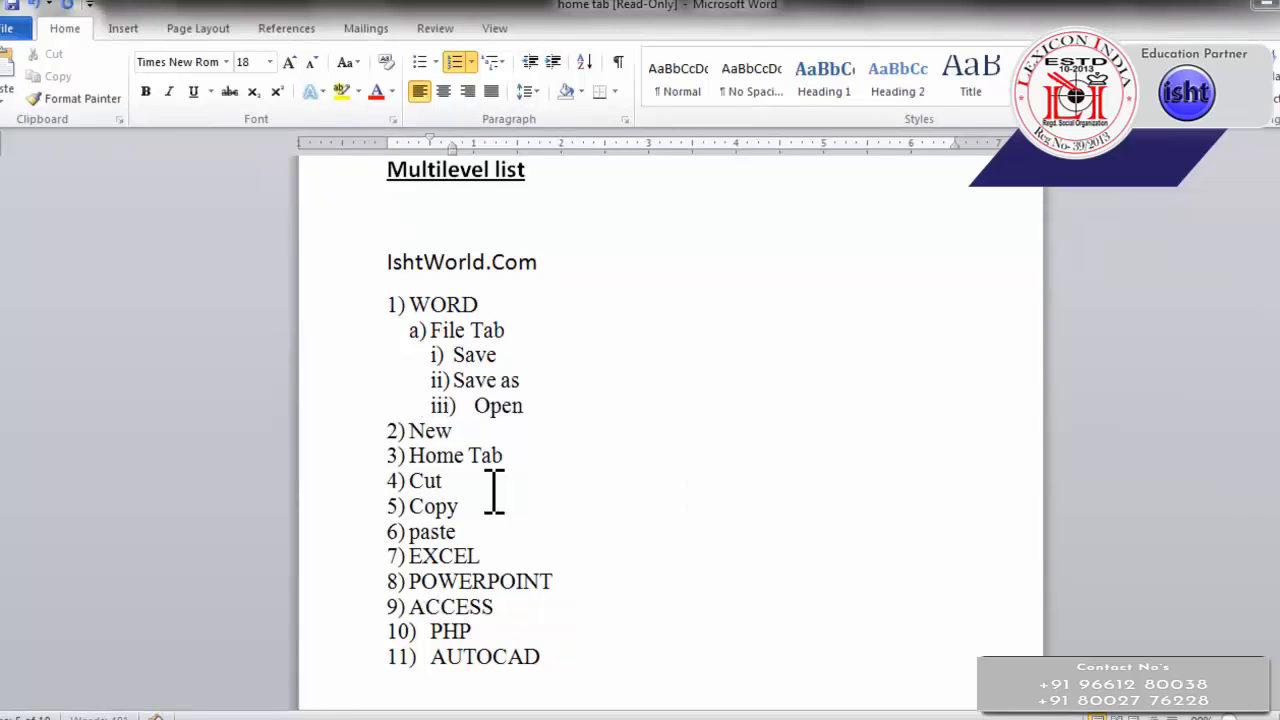
left_click(397, 430)
left_click(410, 431)
key("Tab")
key("Tab")
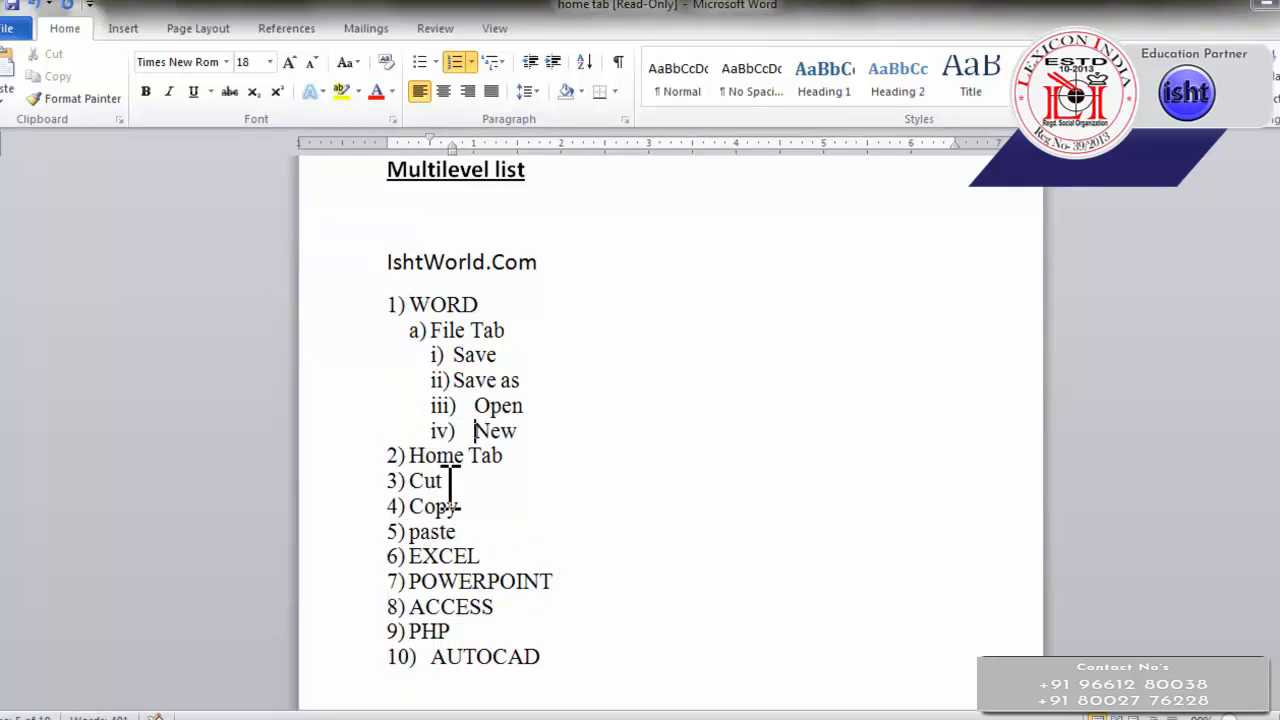
Demote Home Tab to second-level item b) under WORD and Cut to third-level item i) beneath it
left_click(408, 456)
left_click(428, 458)
key("Tab")
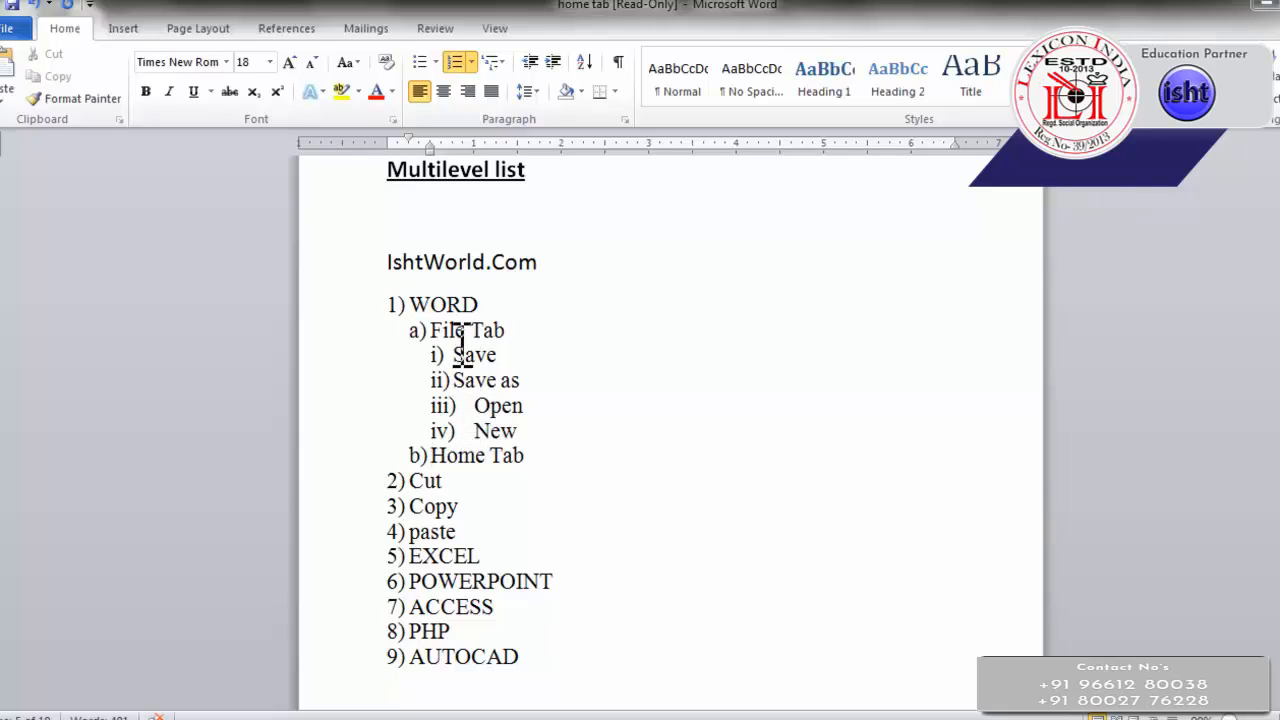
left_click(414, 484)
key("Tab")
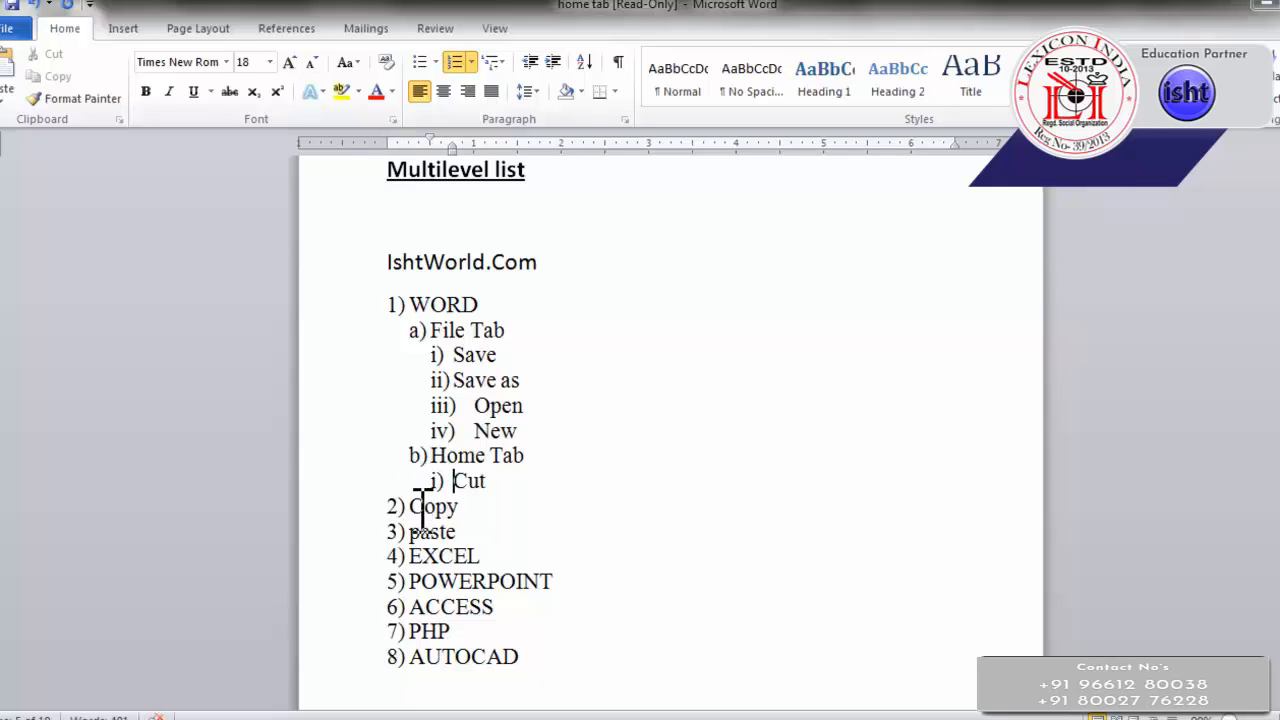
Demote Copy and paste to third-level items ii) and iii) under Home Tab in the multilevel list
key("Tab")
key("Tab")
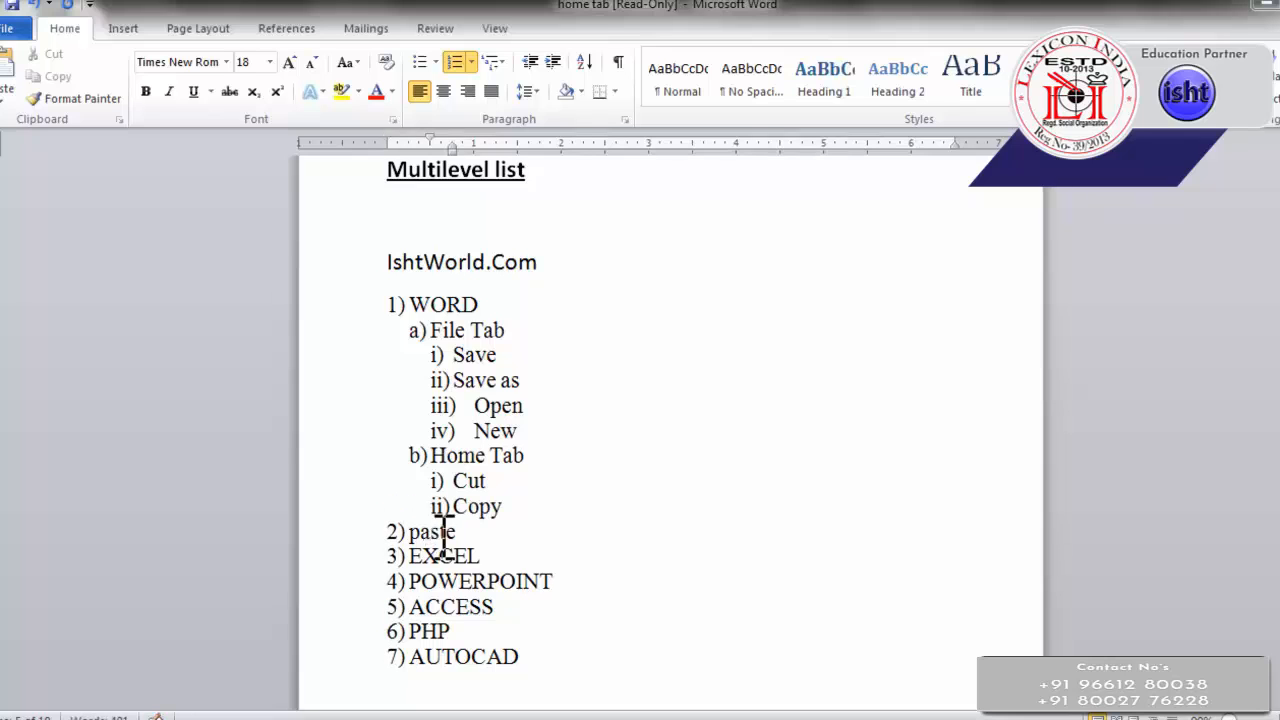
key("Tab")
key("Tab")
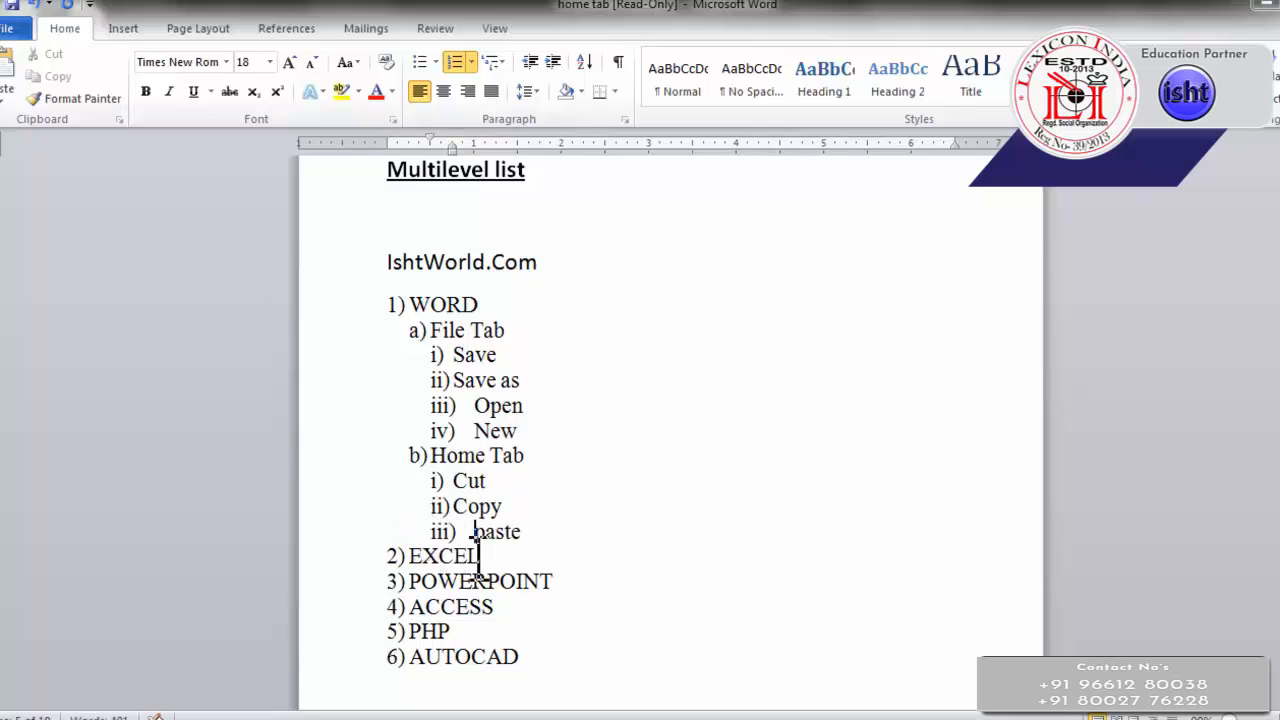
Promote paste, Copy and Cut one by one from under Home Tab back to first-level items
key("shift+Tab")
key("shift+Tab")
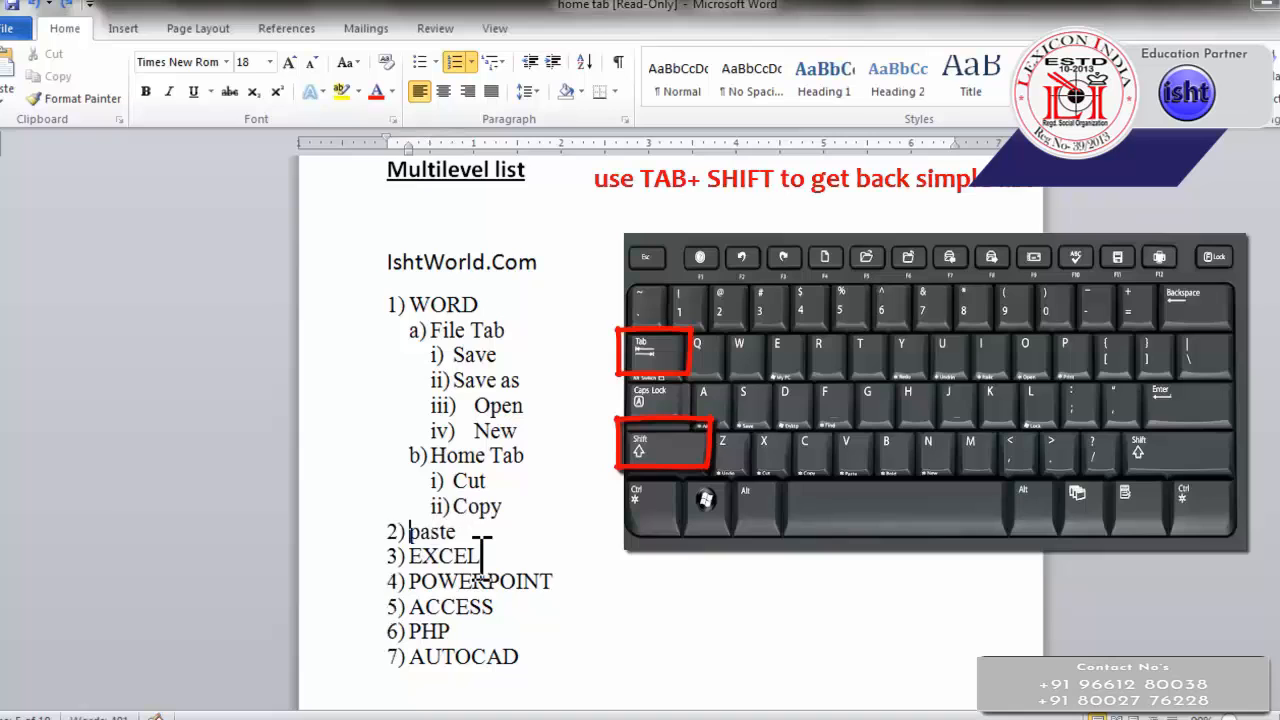
key("Up")
key("shift+Tab")
key("shift+Tab")
key("Up")
key("shift+Tab")
key("shift+Tab")
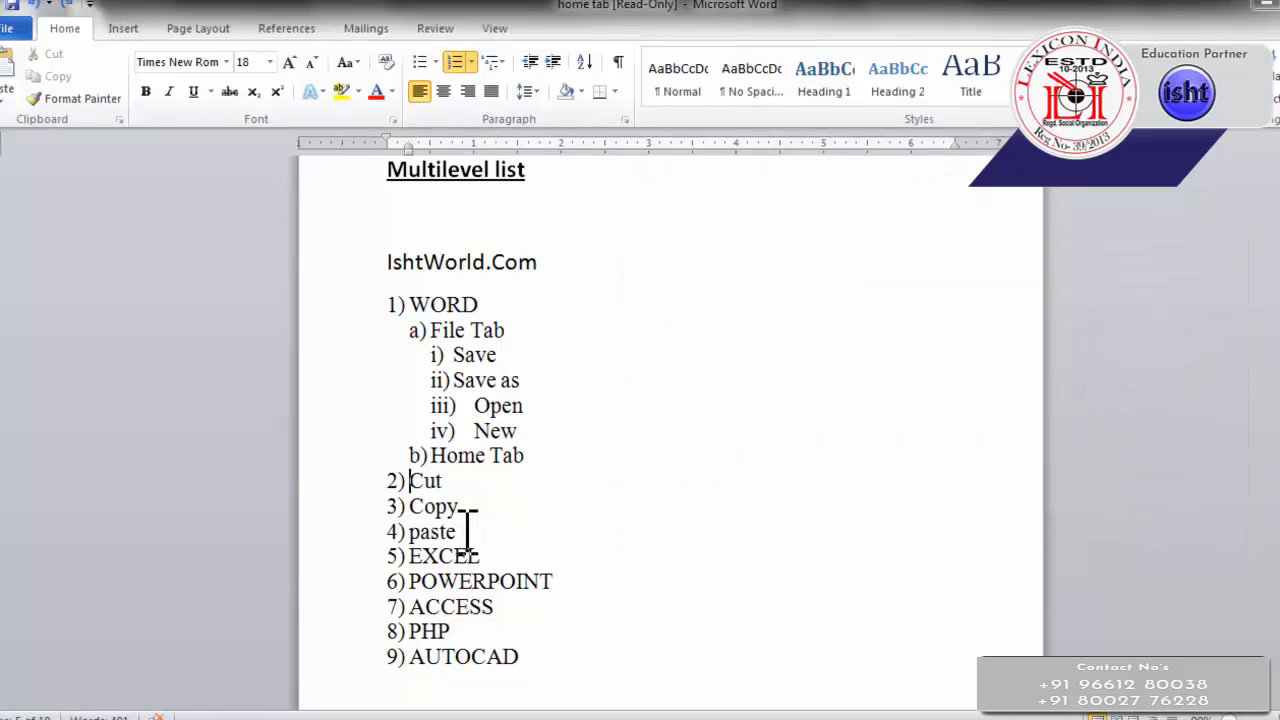
Demote Cut, Copy and paste together to third-level items i) to iii) under Home Tab
left_click_drag(460, 534, 402, 480)
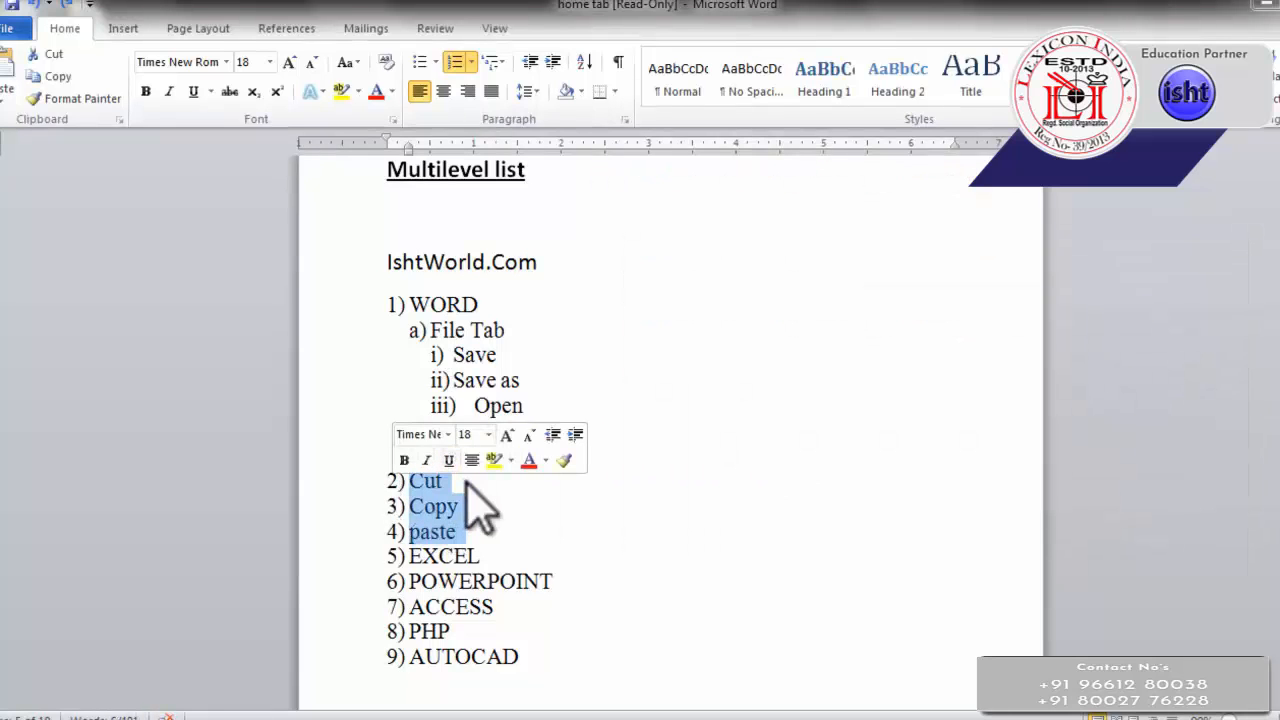
key("Tab")
key("Tab")
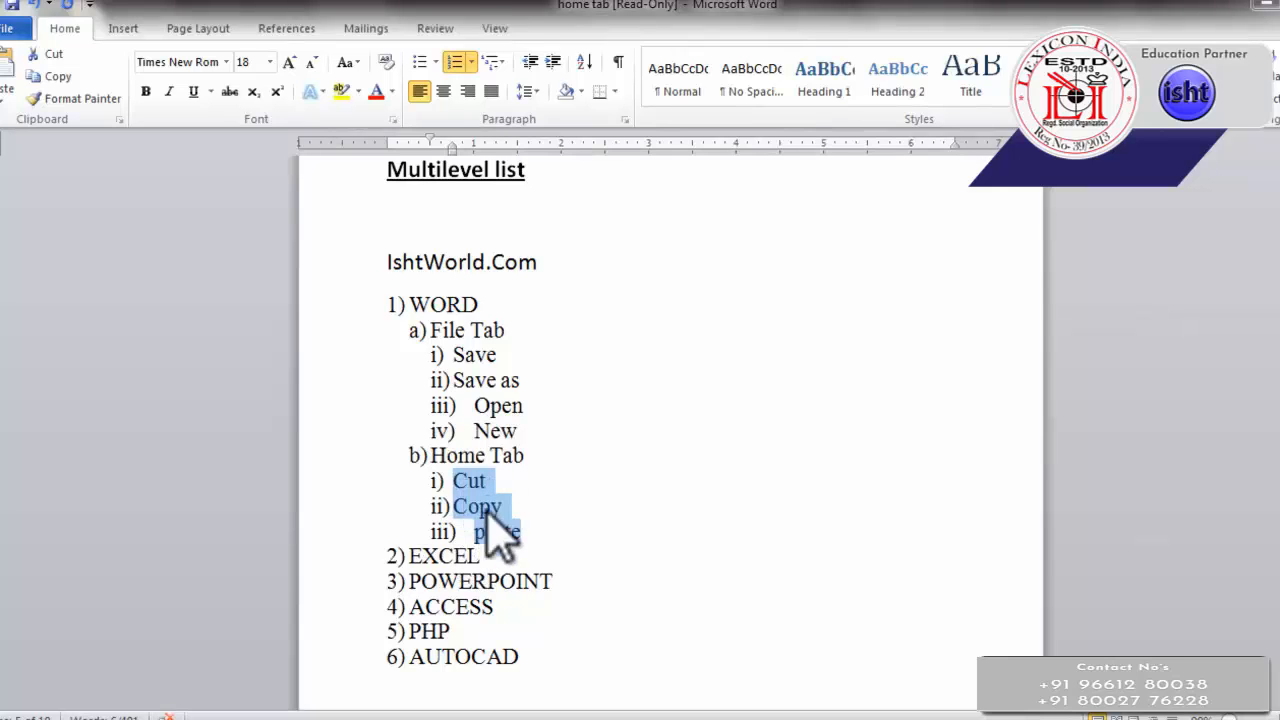
scroll(505, 560, "down", 1)
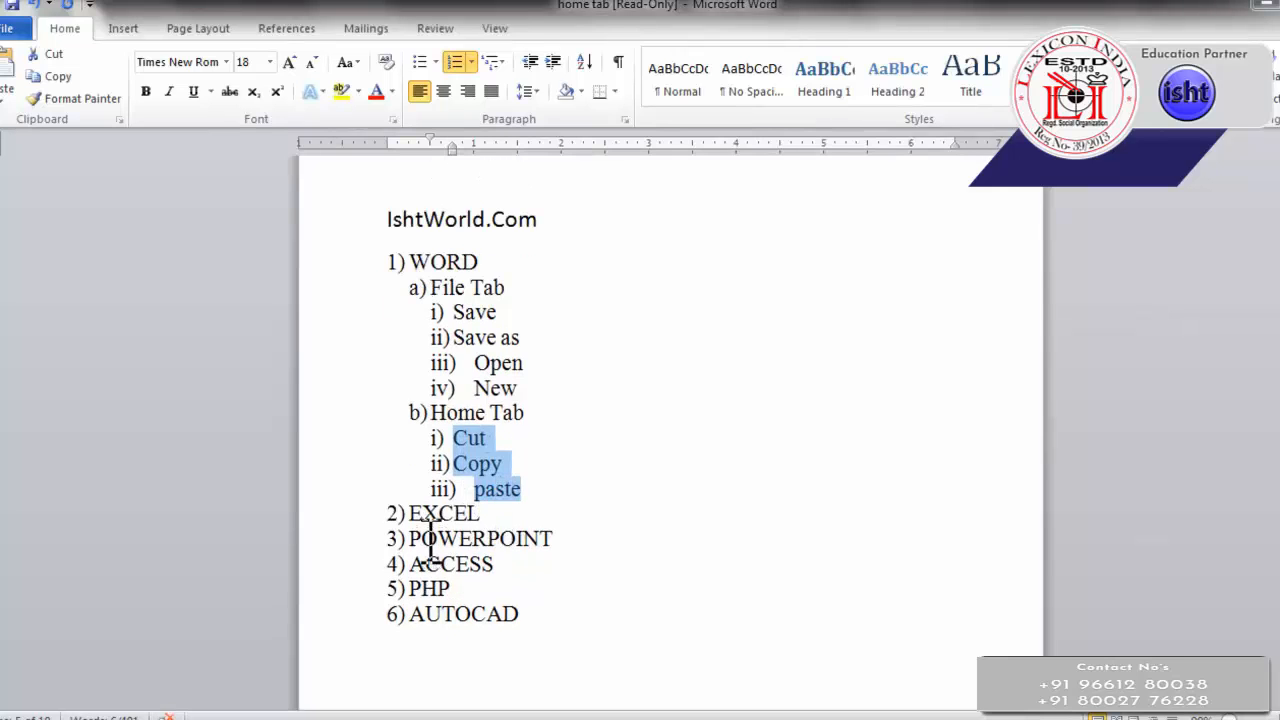
scroll(431, 400, "up", 2)
scroll(450, 400, "down", 2)
scroll(533, 565, "down", 1)
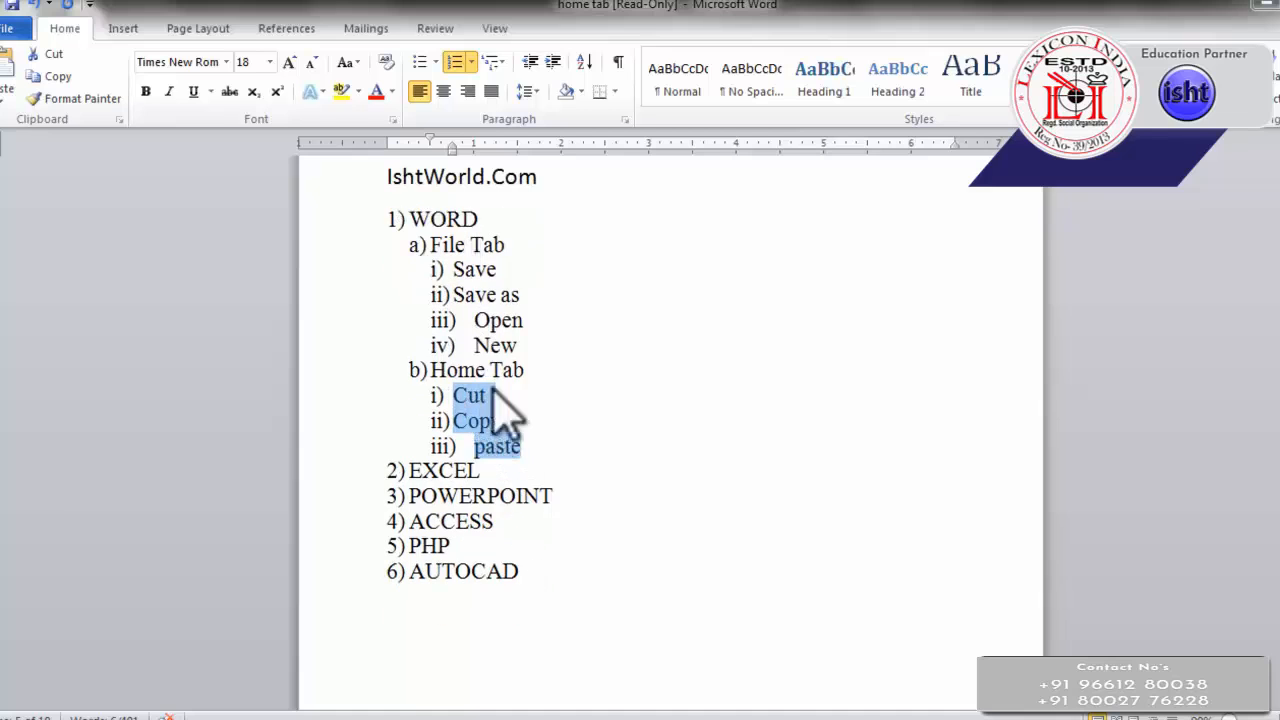
scroll(555, 540, "up", 1)
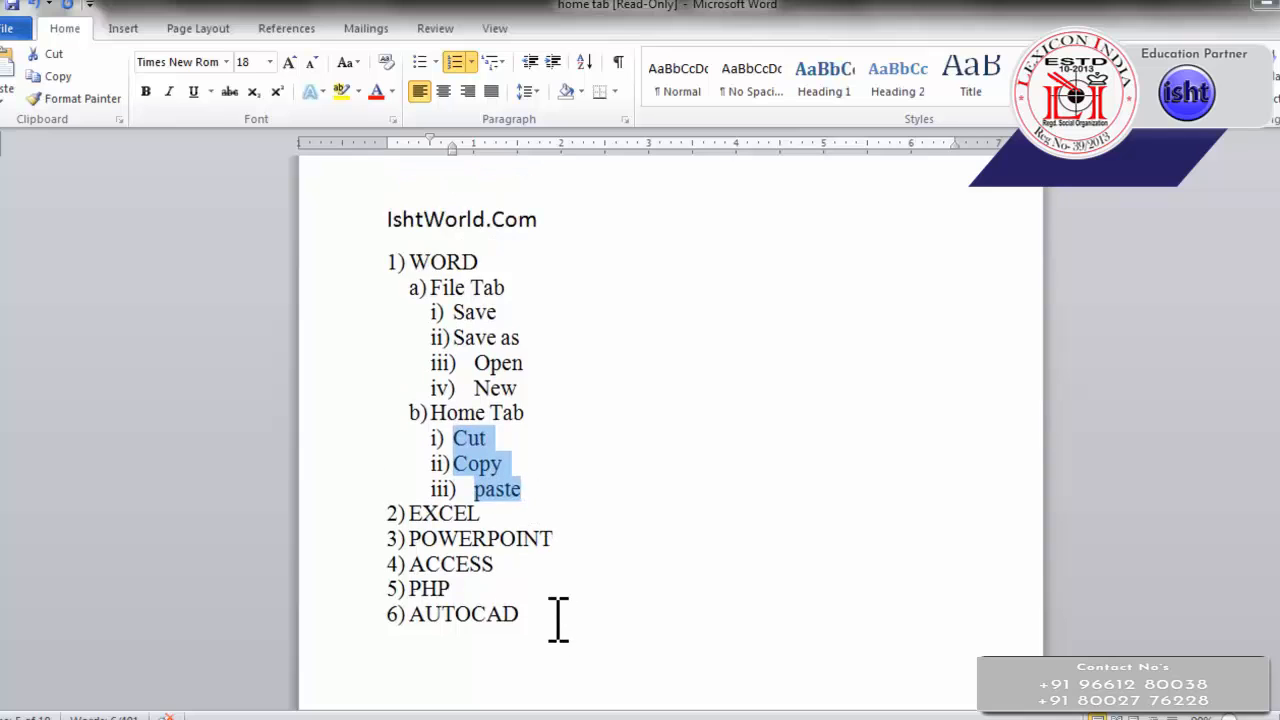
Apply the 1. 1.1. 1.1.1. multilevel format to the whole list from WORD to AUTOCAD, and return it to the 1) a) i) format
left_click_drag(557, 620, 375, 258)
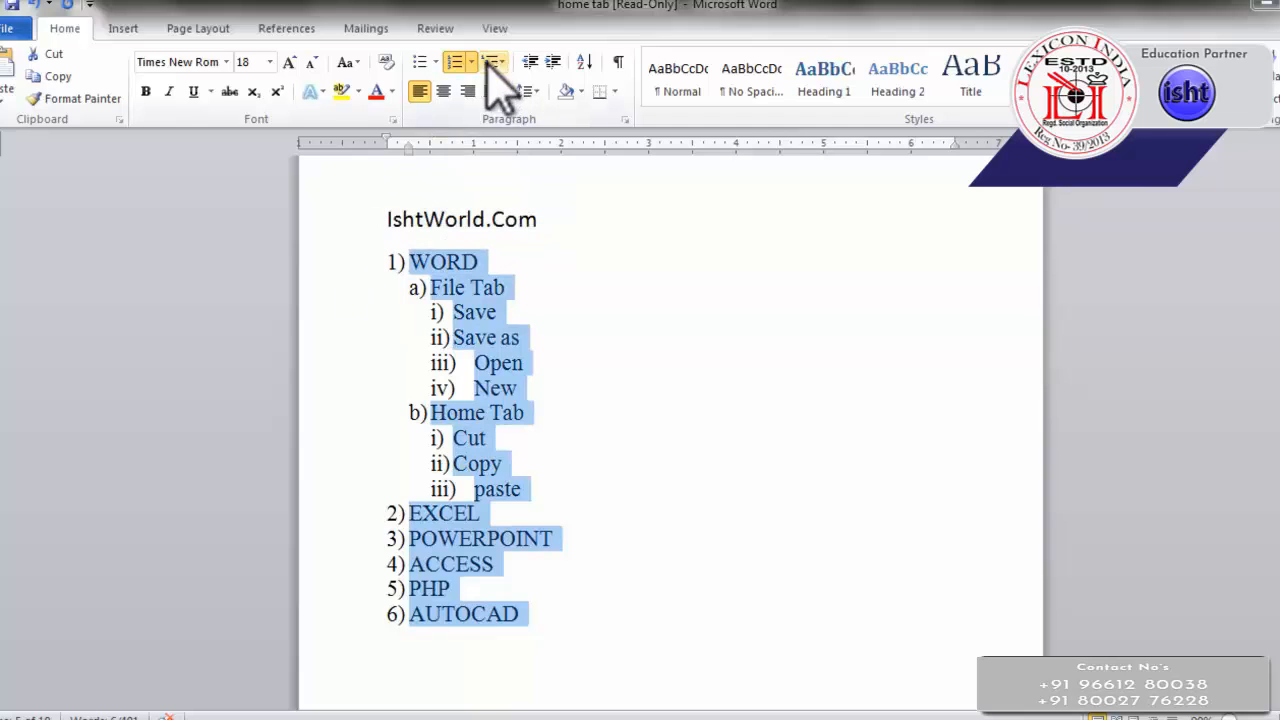
left_click(491, 62)
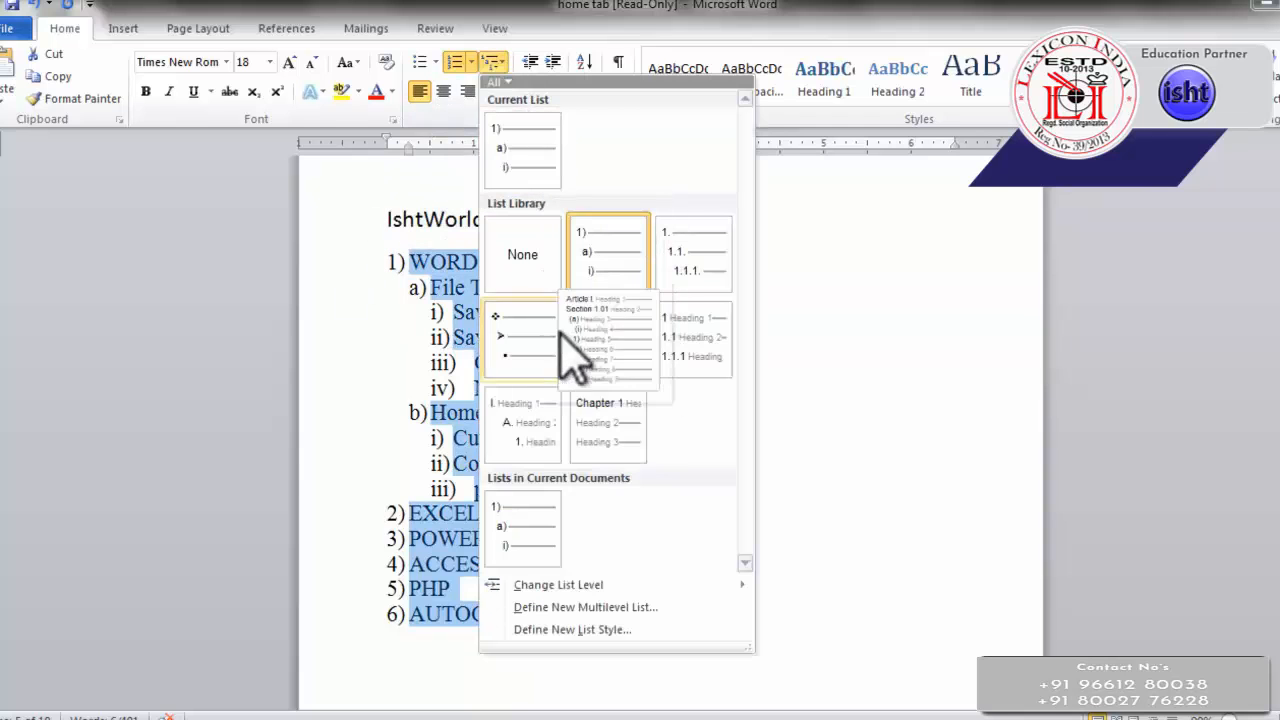
left_click(668, 282)
left_click(491, 62)
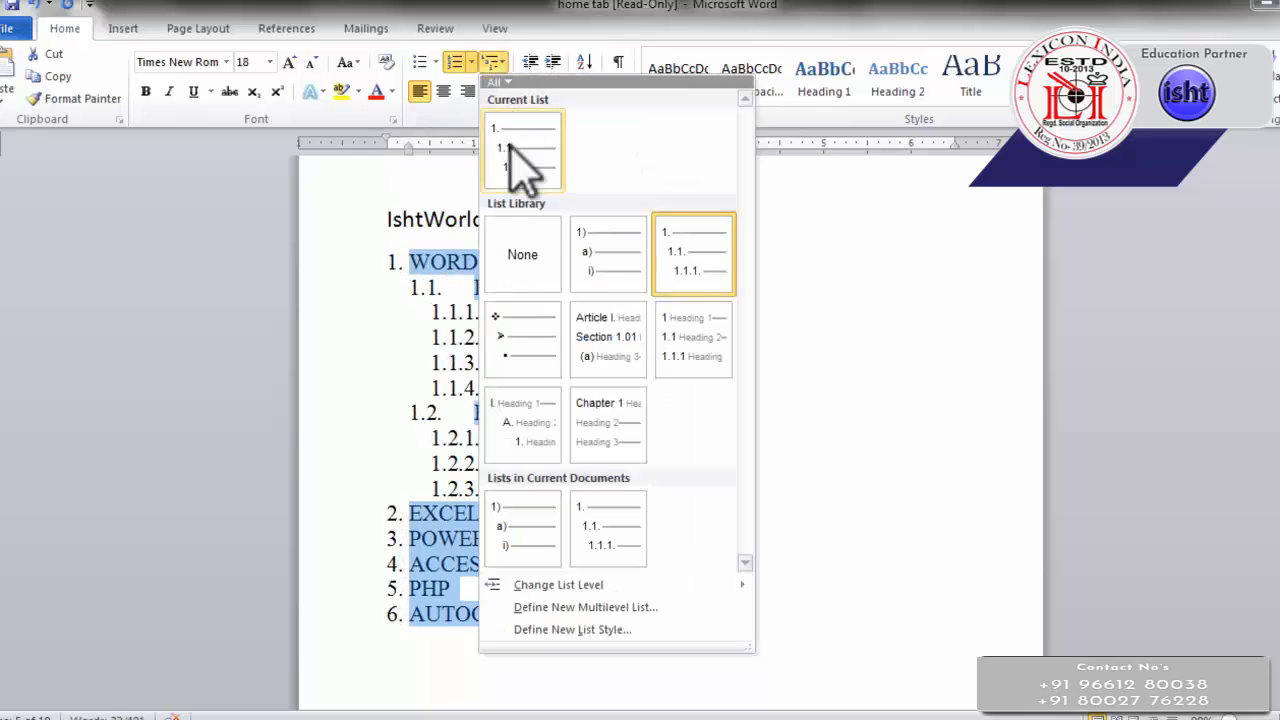
left_click(545, 530)
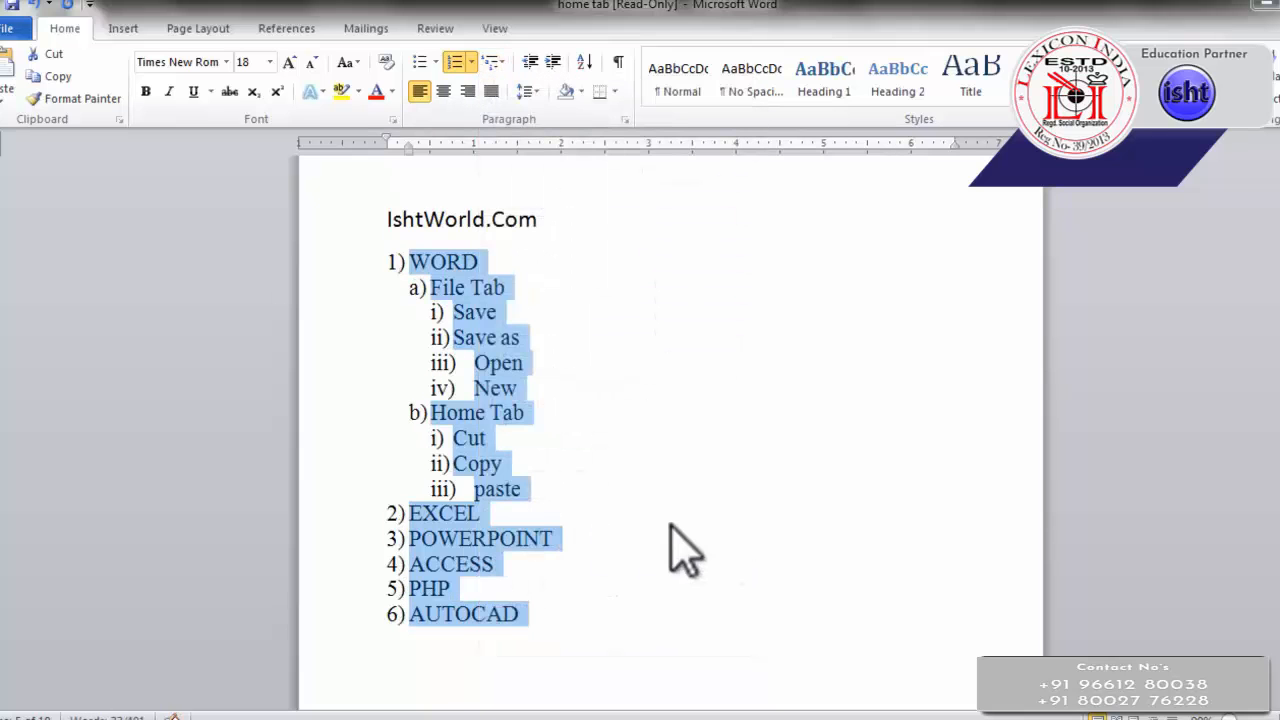